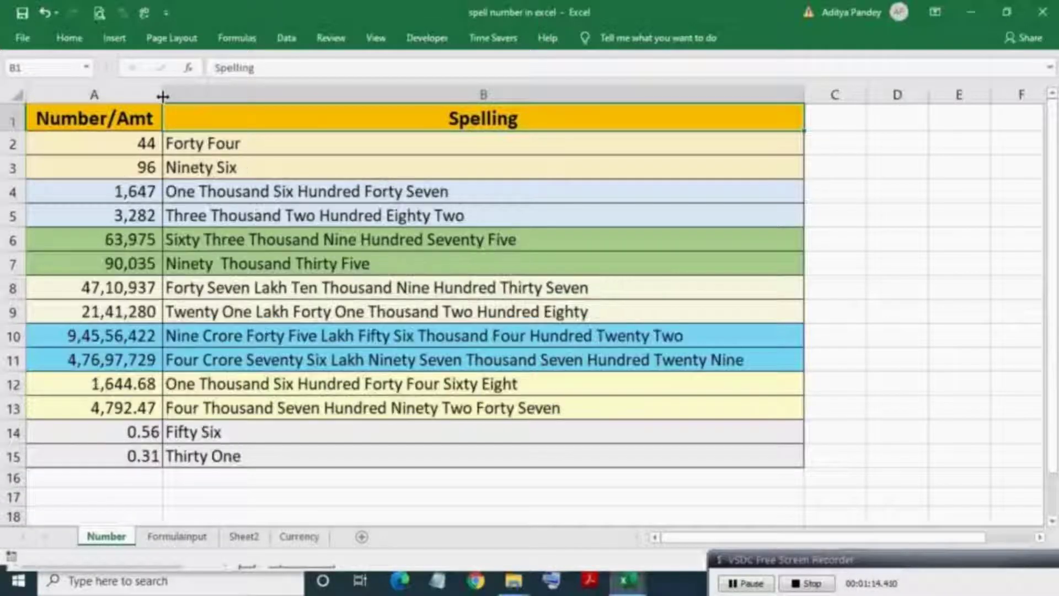
key(F9)
key(F9)
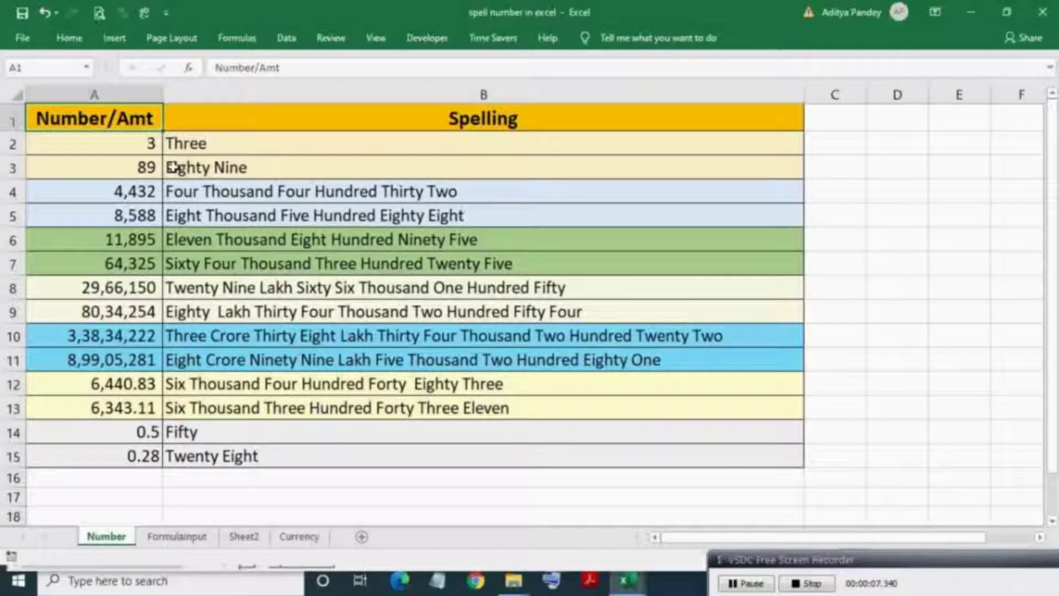
Recalculate the random amounts and select columns A and B on the Number sheet
click(130, 93)
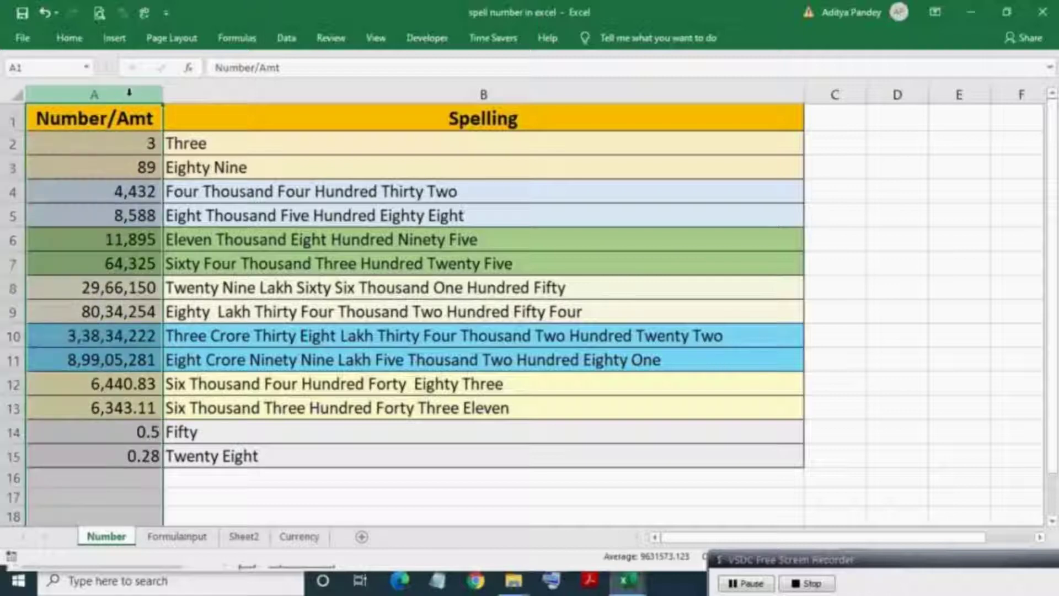
drag(129, 92, 224, 87)
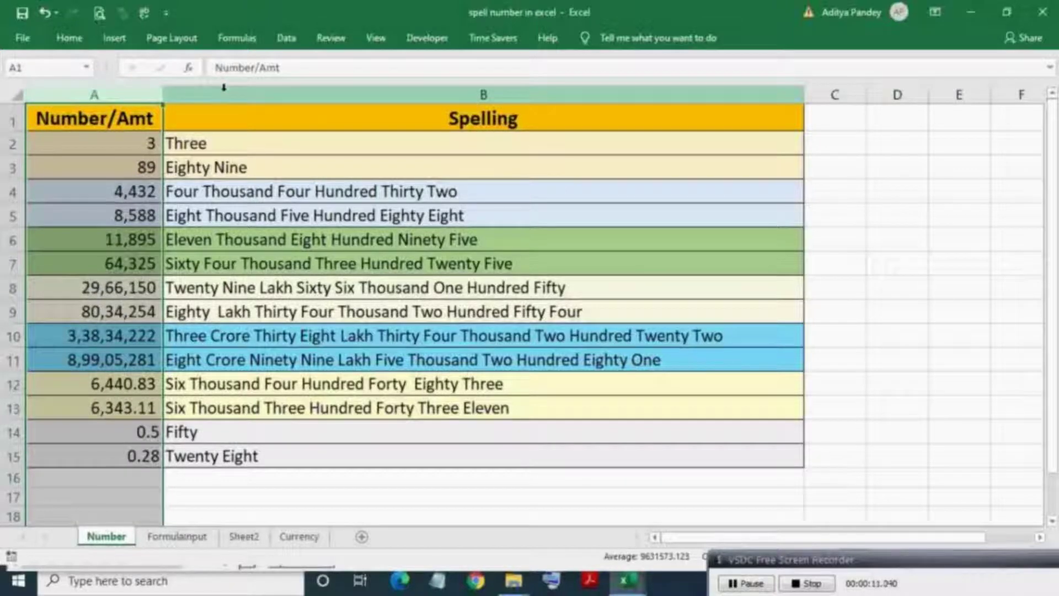
click(223, 87)
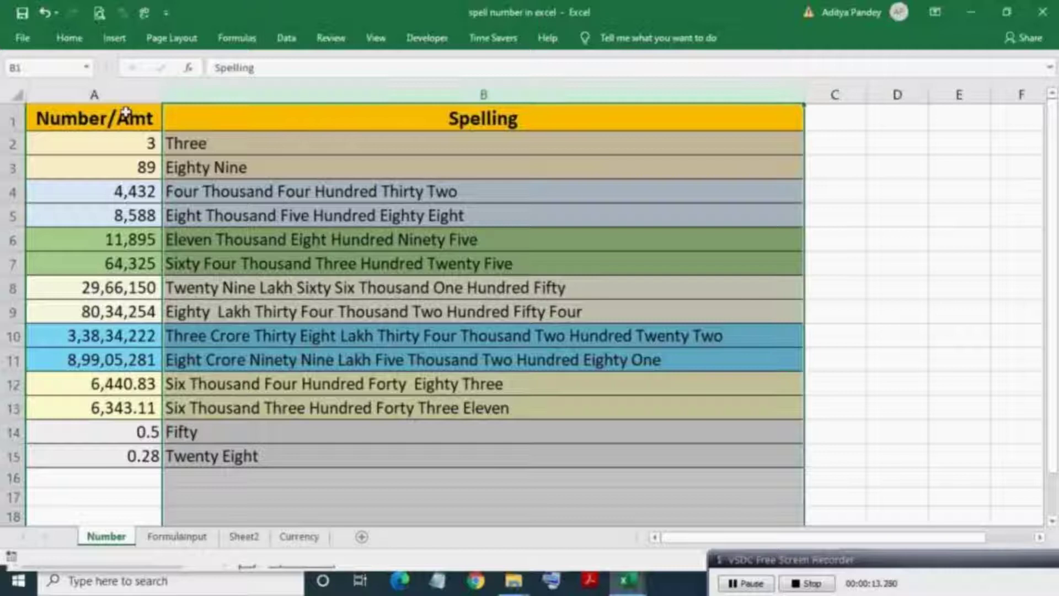
Inspect the RANDBETWEEN formulas in rows 3, 5, 8, 12 and 14, then regenerate the numbers twice
click(13, 167)
click(12, 216)
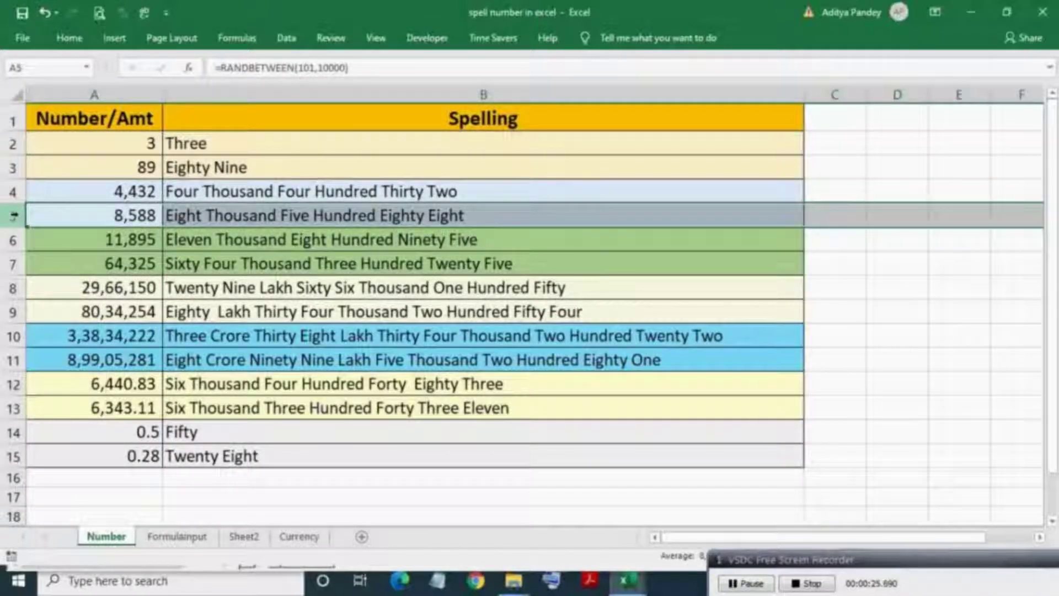
click(11, 288)
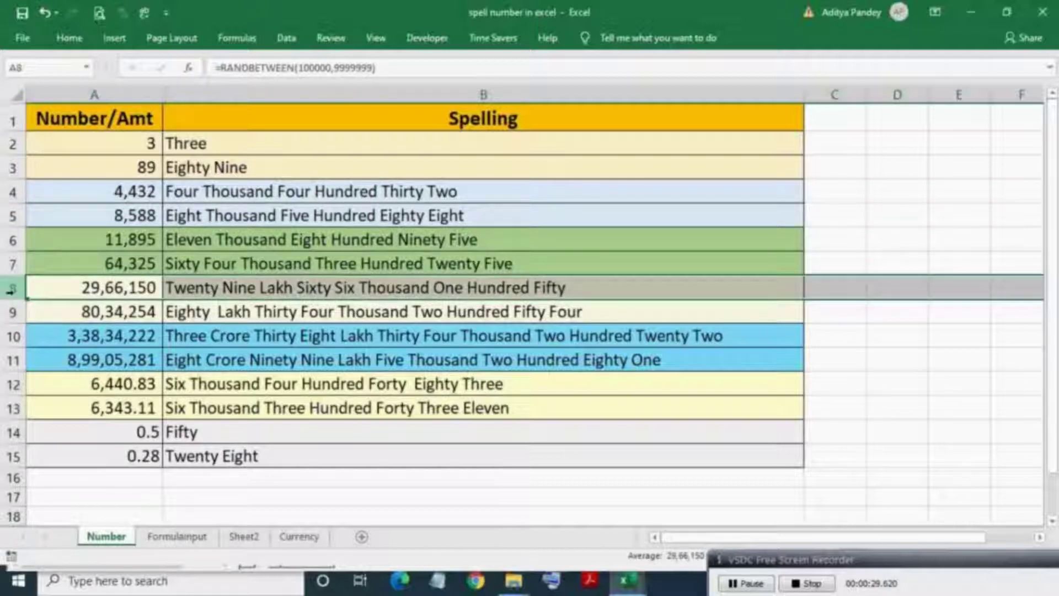
click(12, 384)
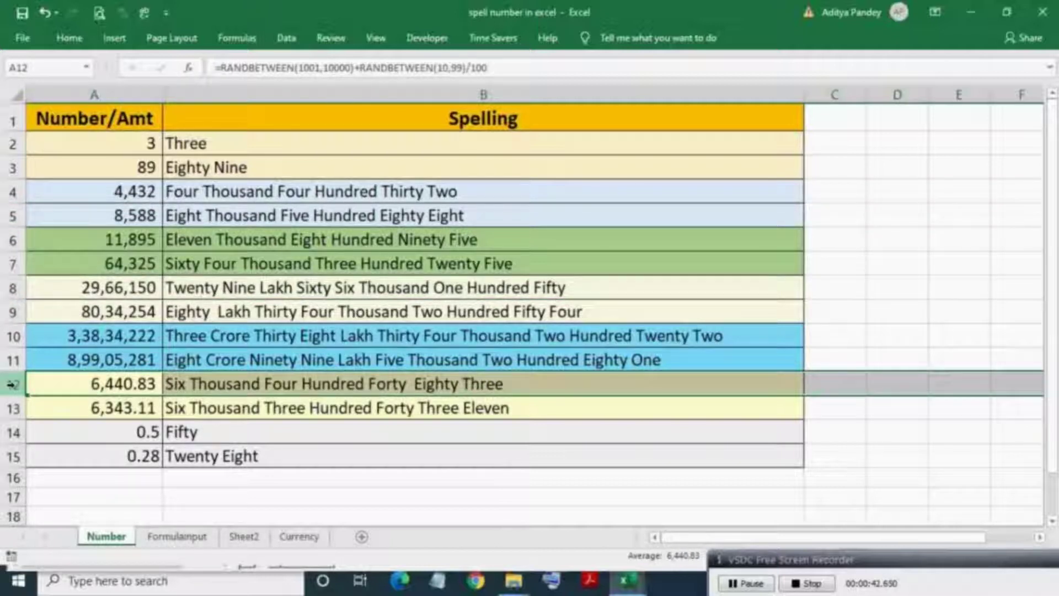
click(11, 432)
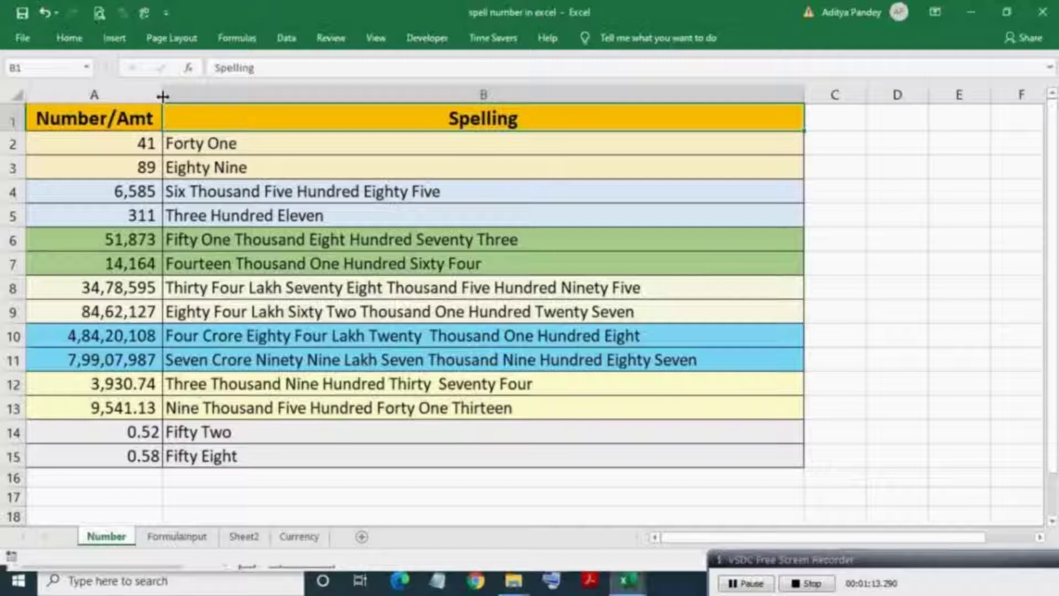
key(F9)
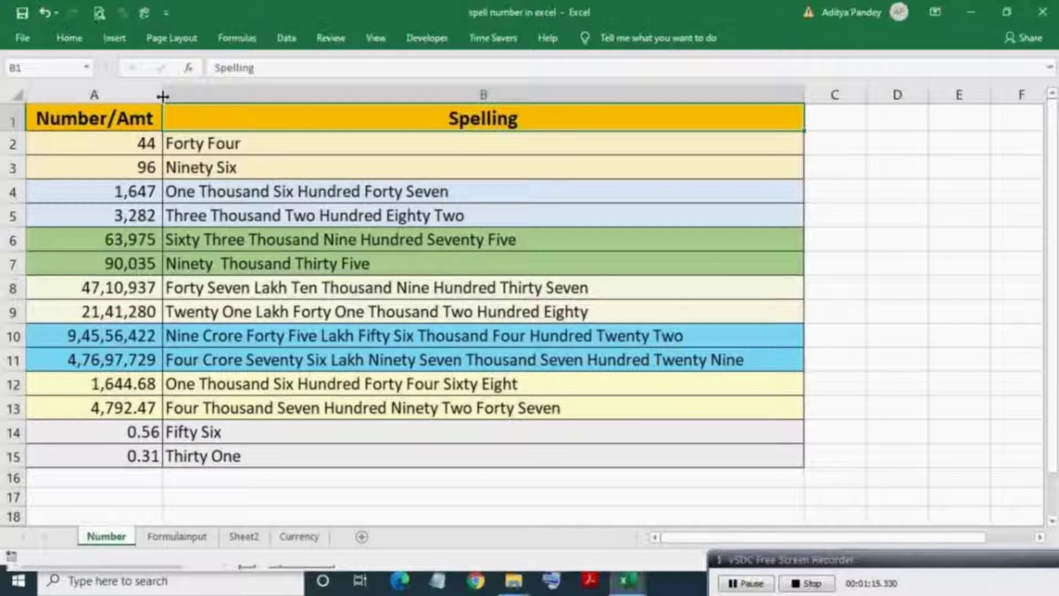
key(F9)
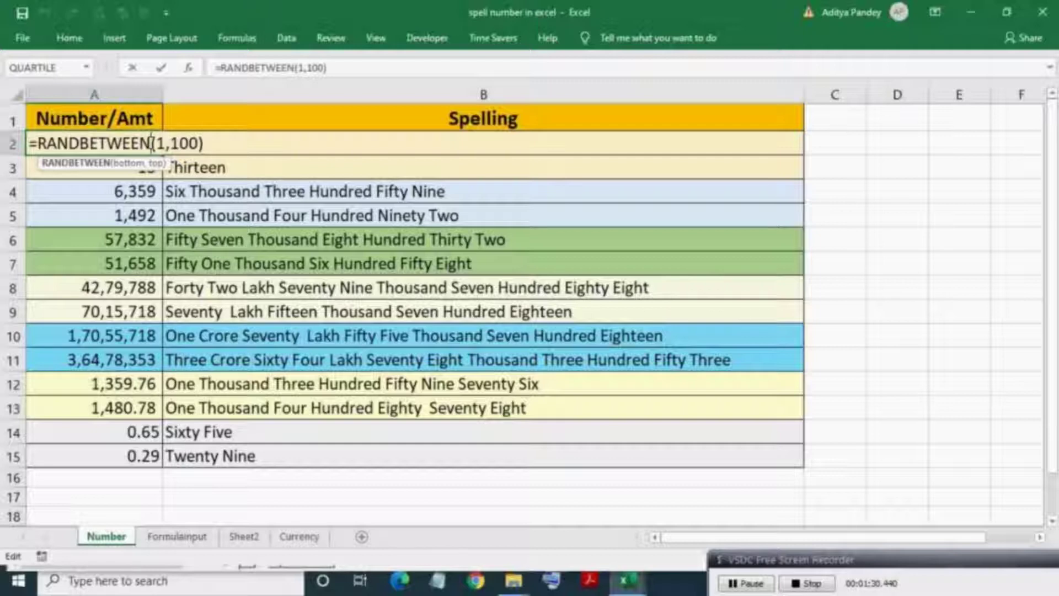
Commit A2's RANDBETWEEN formula, view =f_spellNumber(A2) in B2, then go to the FormulaInput sheet
key(Return)
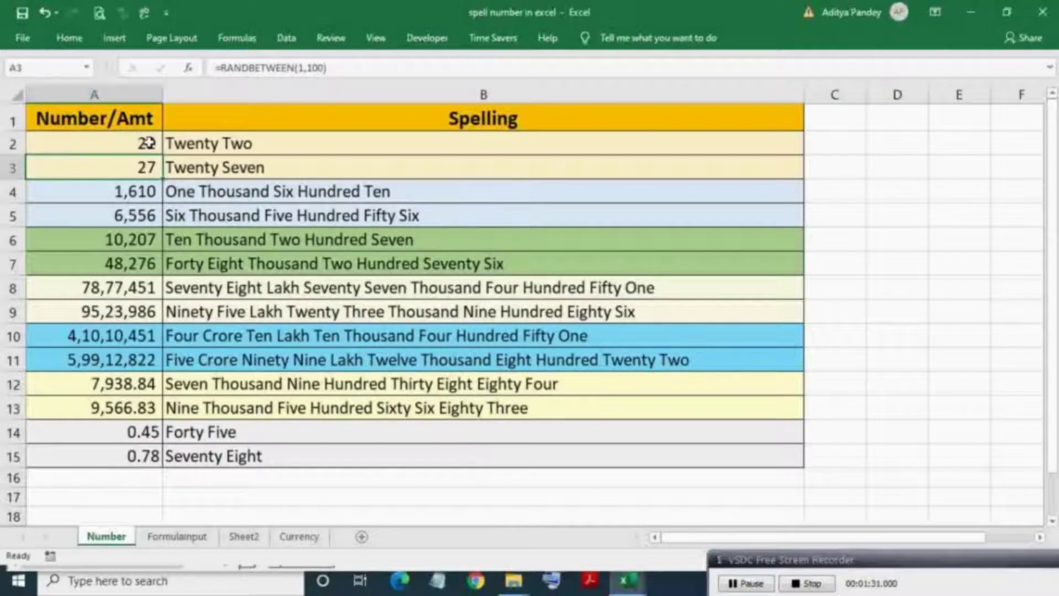
double_click(191, 143)
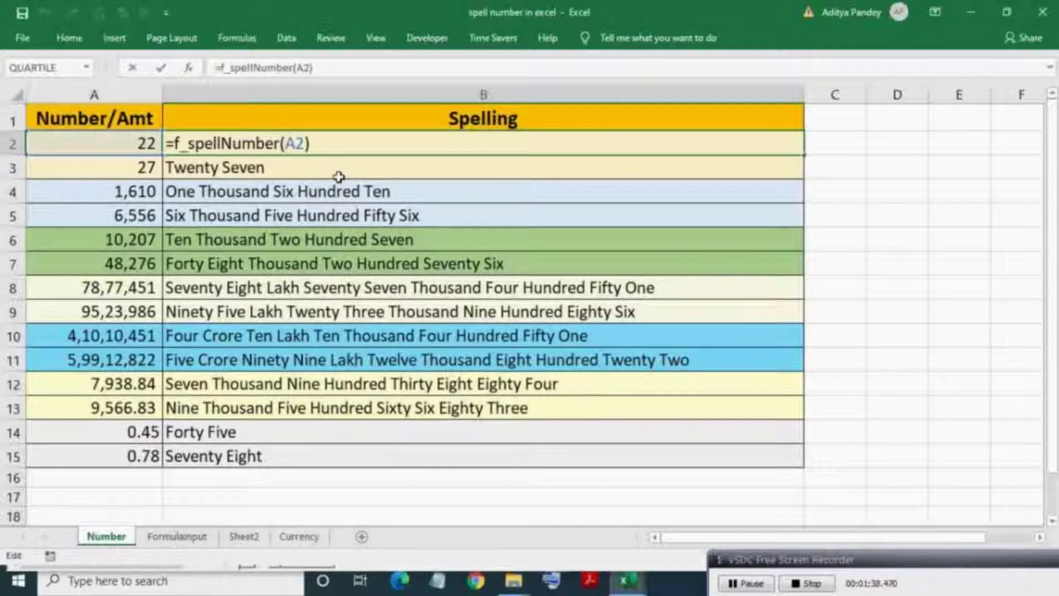
click(174, 533)
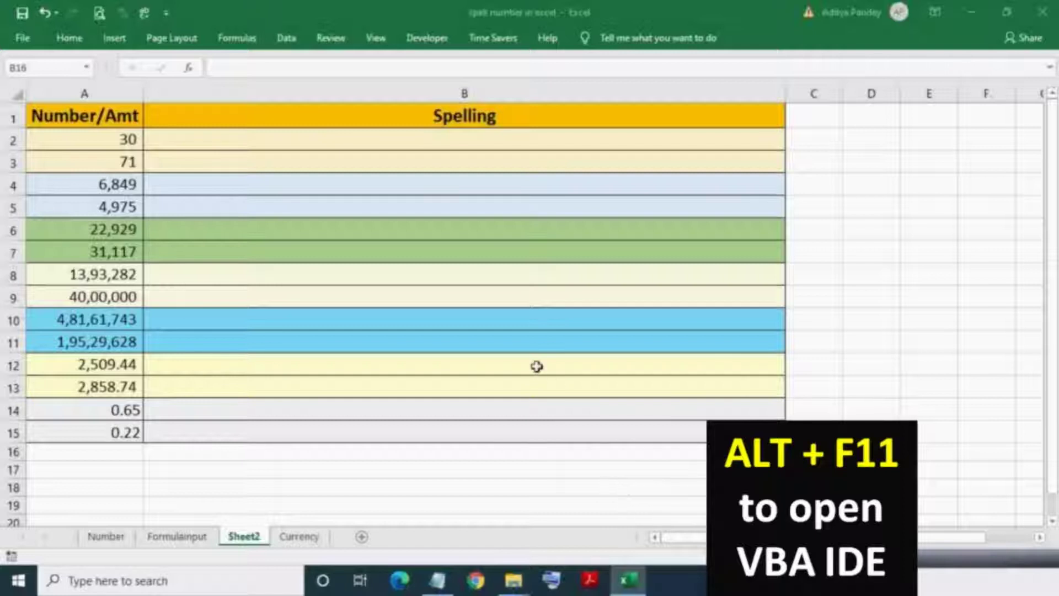
Open the VBA editor with Alt+F11 and insert a new Module1 under ThisWorkbook's project
key(alt+F11)
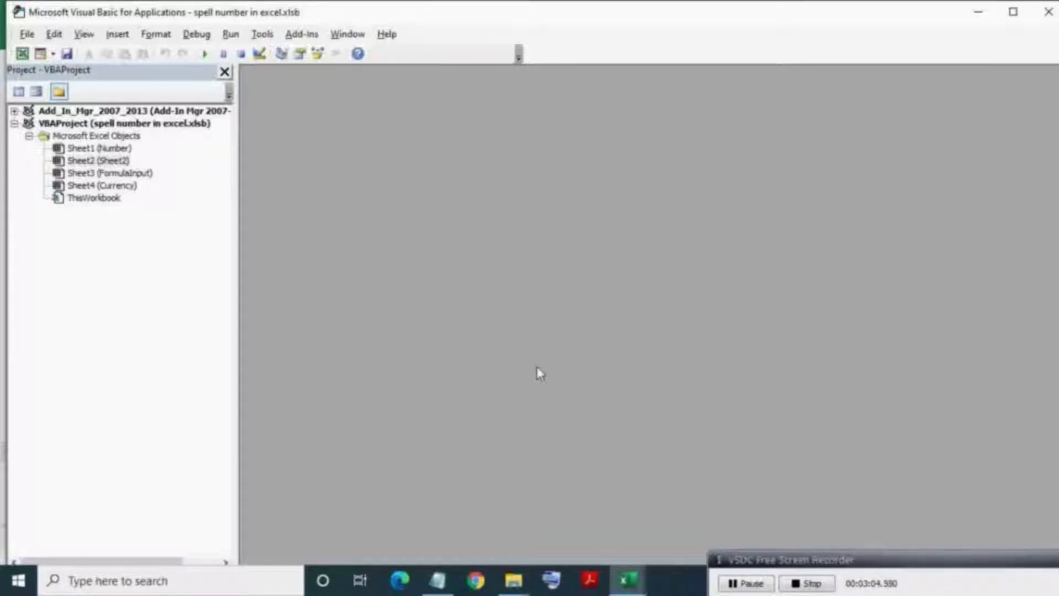
right_click(539, 369)
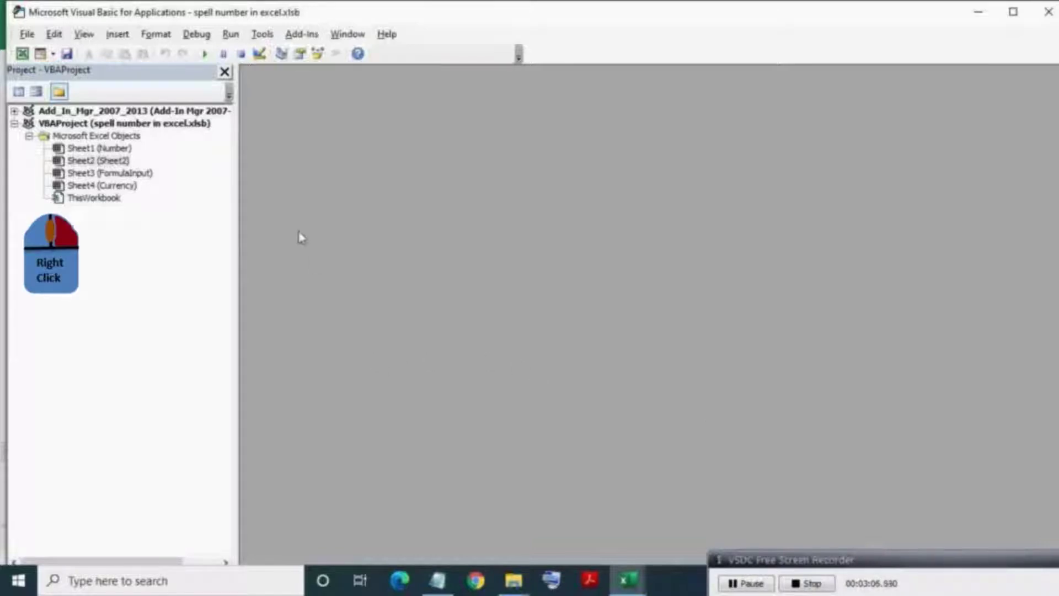
click(80, 199)
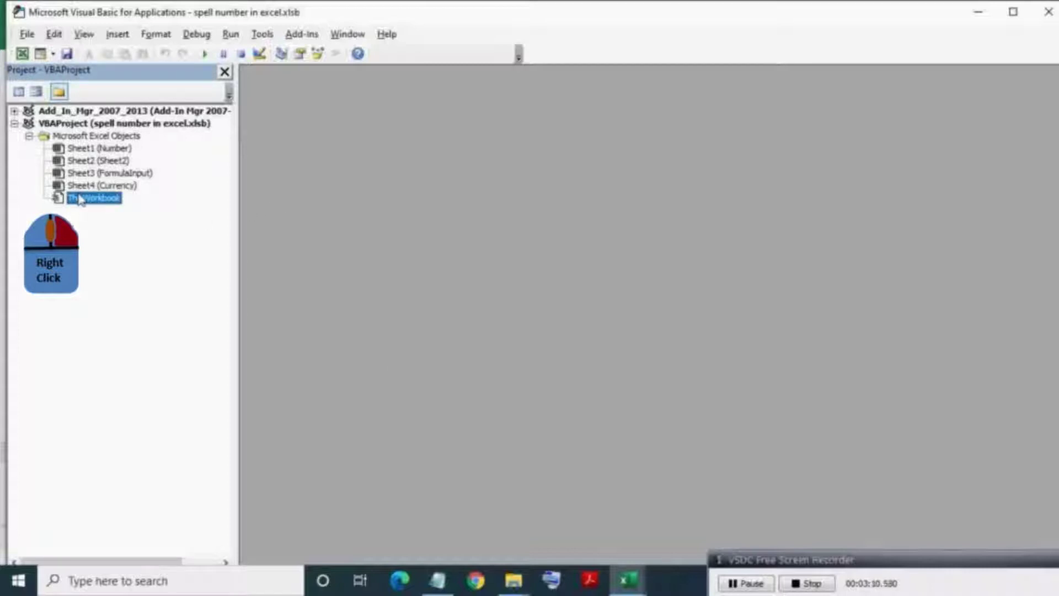
right_click(80, 198)
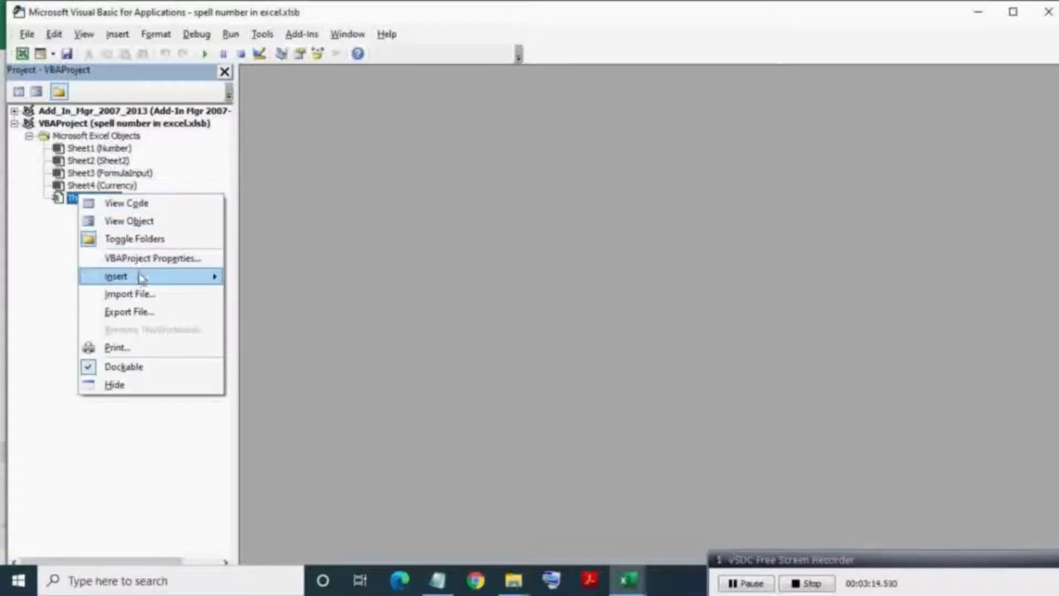
mouse_move(143, 280)
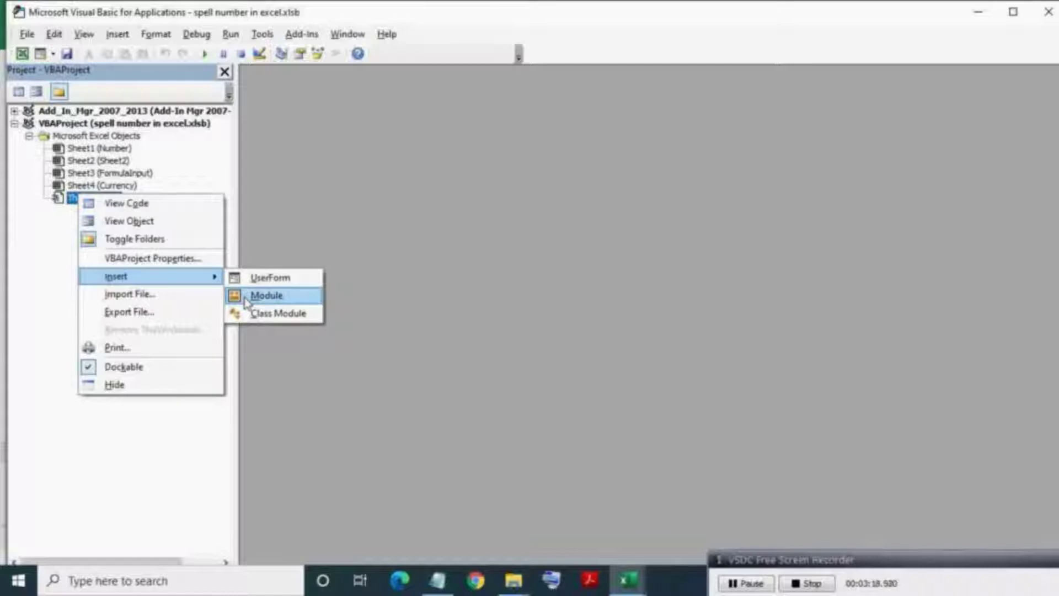
click(267, 296)
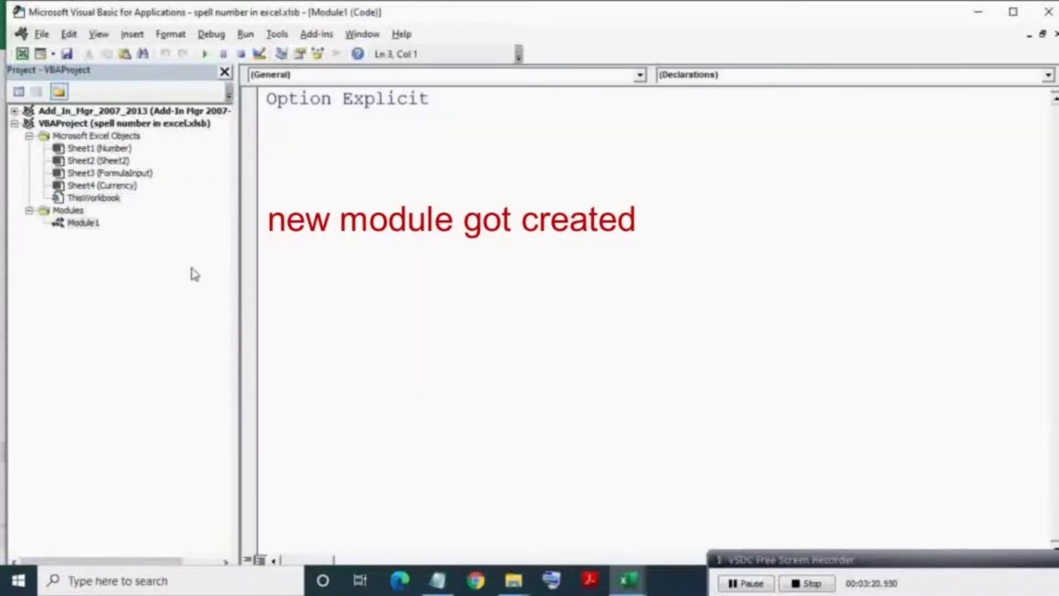
click(96, 224)
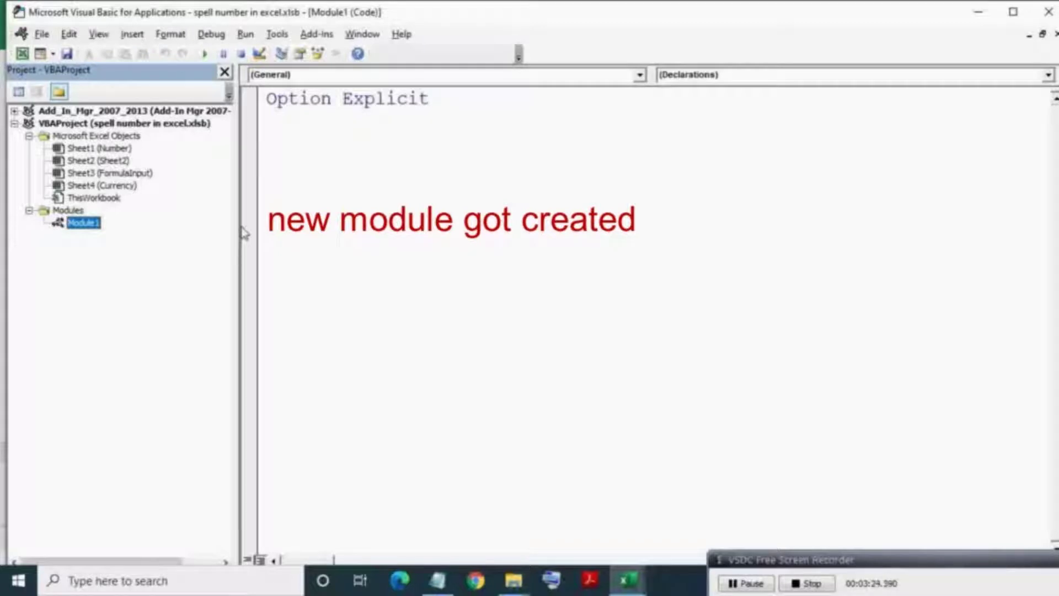
Select the f_spellNumber code in Notepad through the end of the file, then return to the VBA editor
click(438, 581)
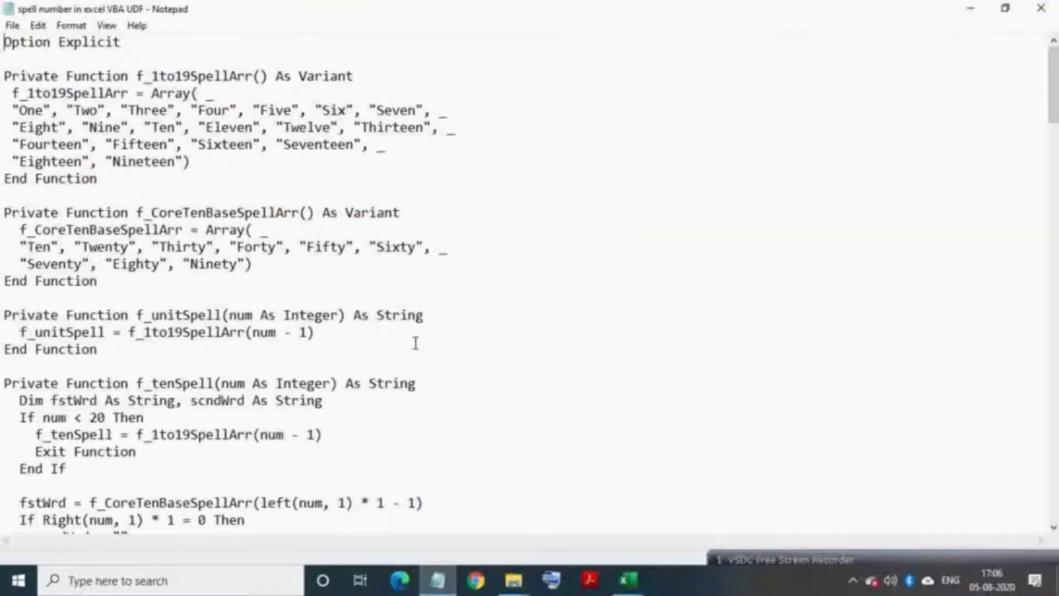
scroll(356, 291, down, 20)
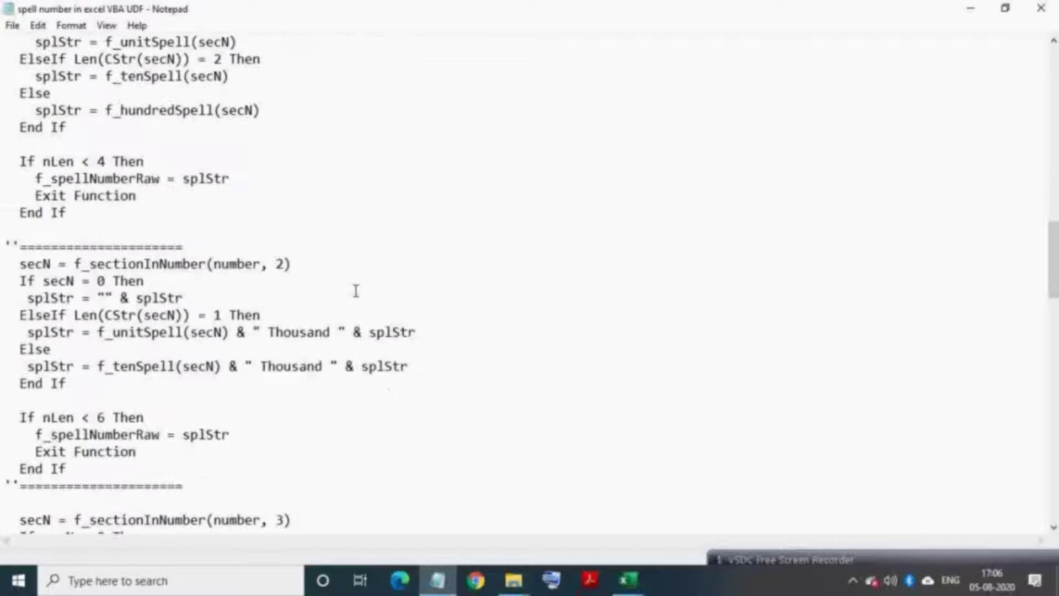
scroll(356, 291, down, 20)
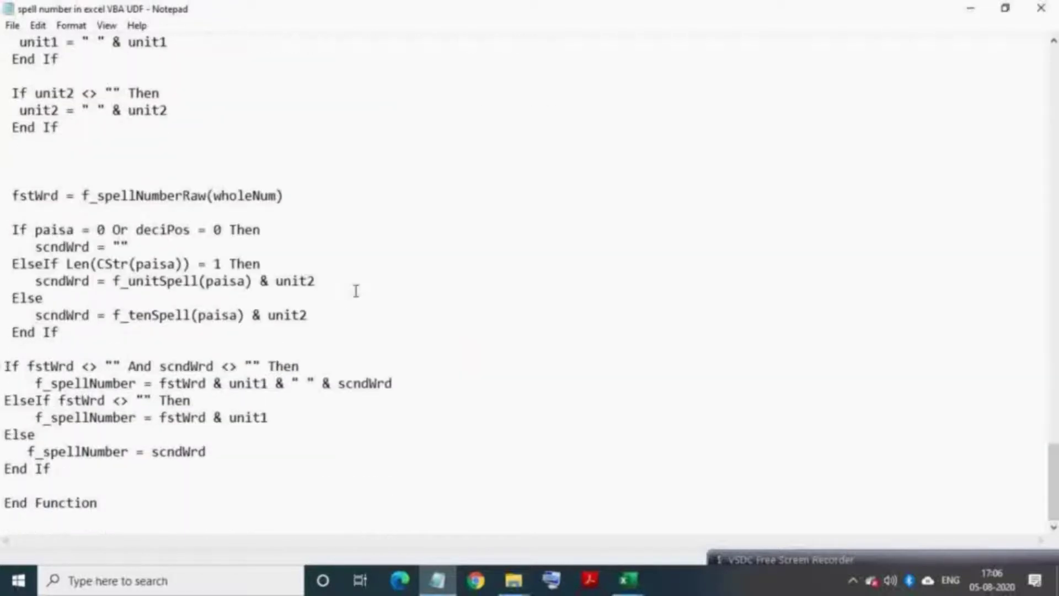
scroll(321, 287, up, 5)
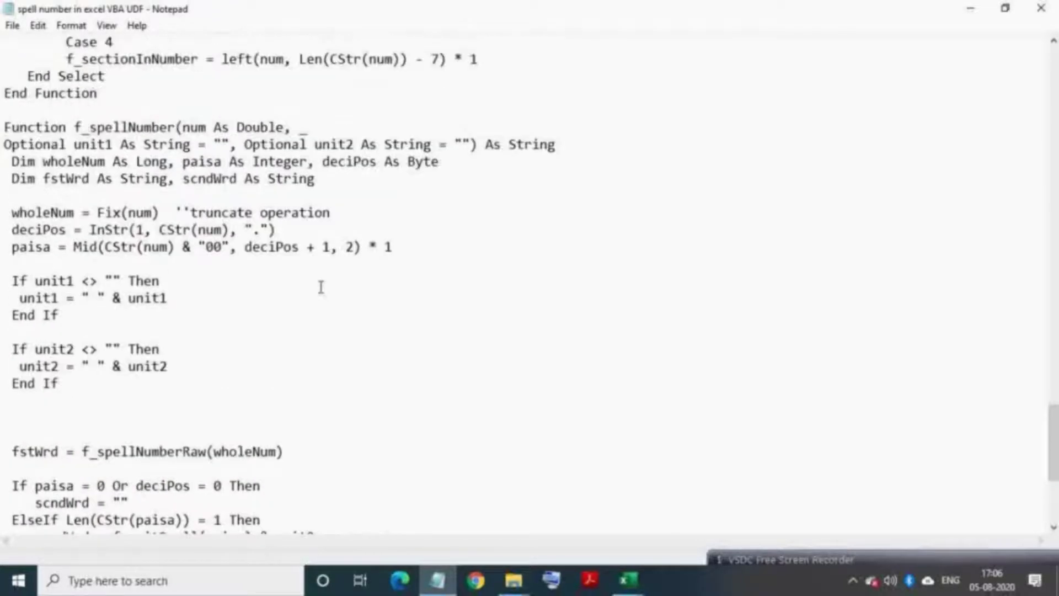
double_click(136, 128)
key(ctrl+shift+End)
mouse_move(621, 592)
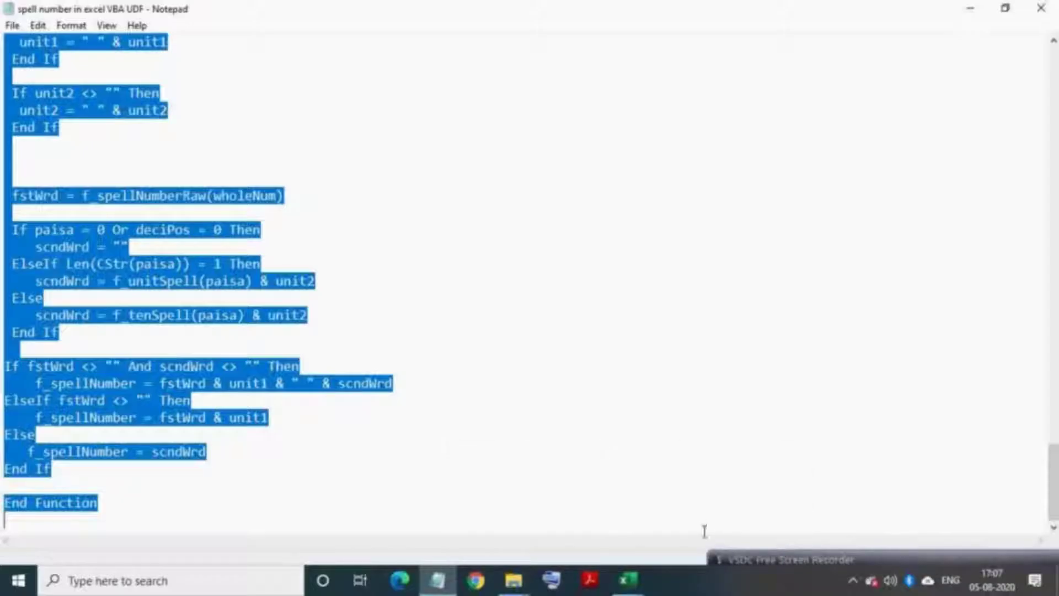
click(631, 581)
Replace Module1's Option Explicit with the pasted f_spellNumber function code
click(710, 530)
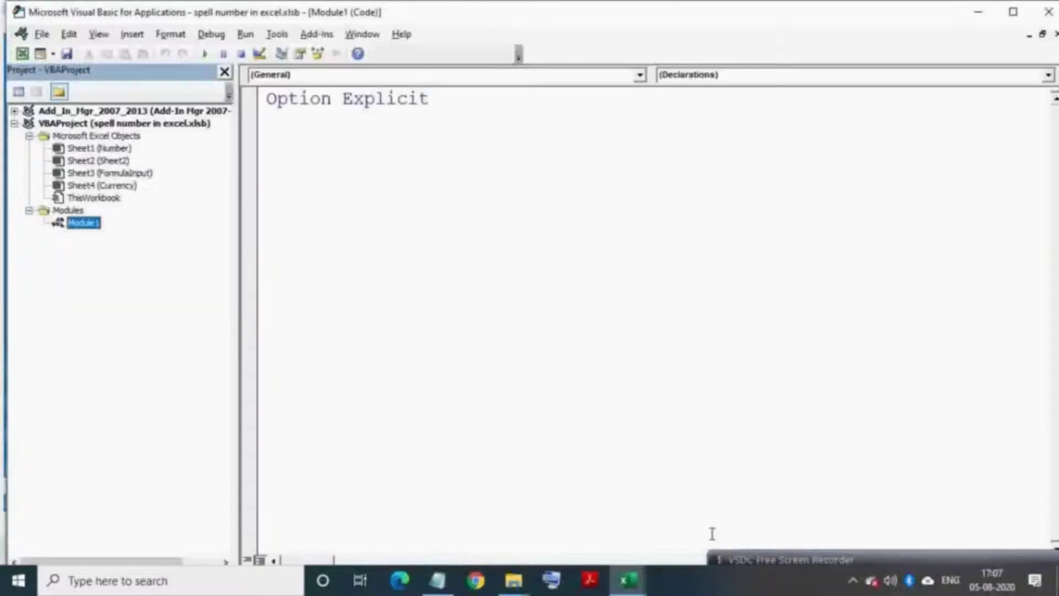
key(ctrl+a)
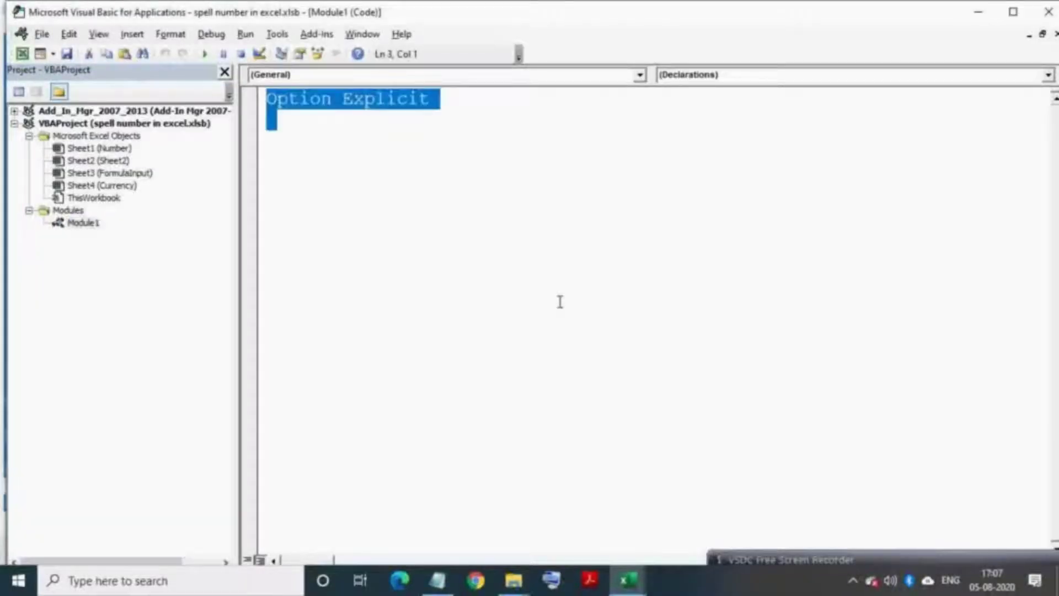
key(ctrl+v)
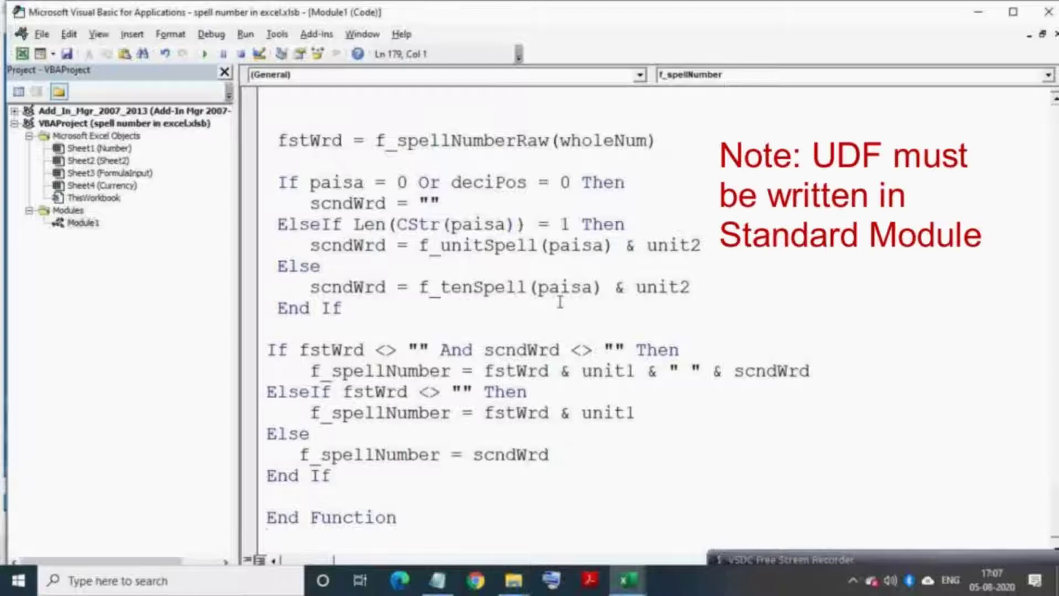
mouse_move(751, 558)
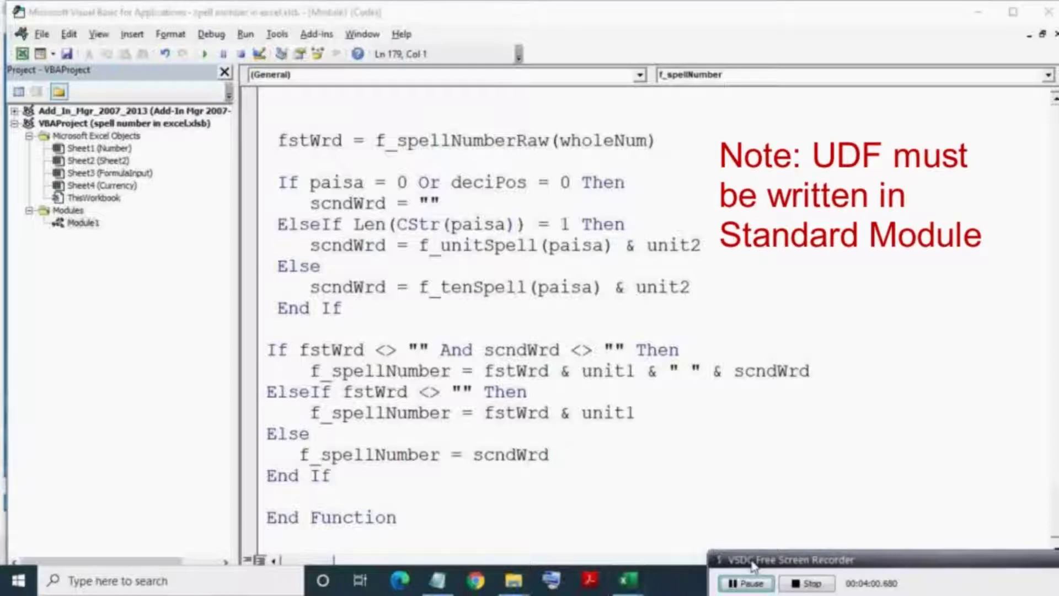
click(508, 375)
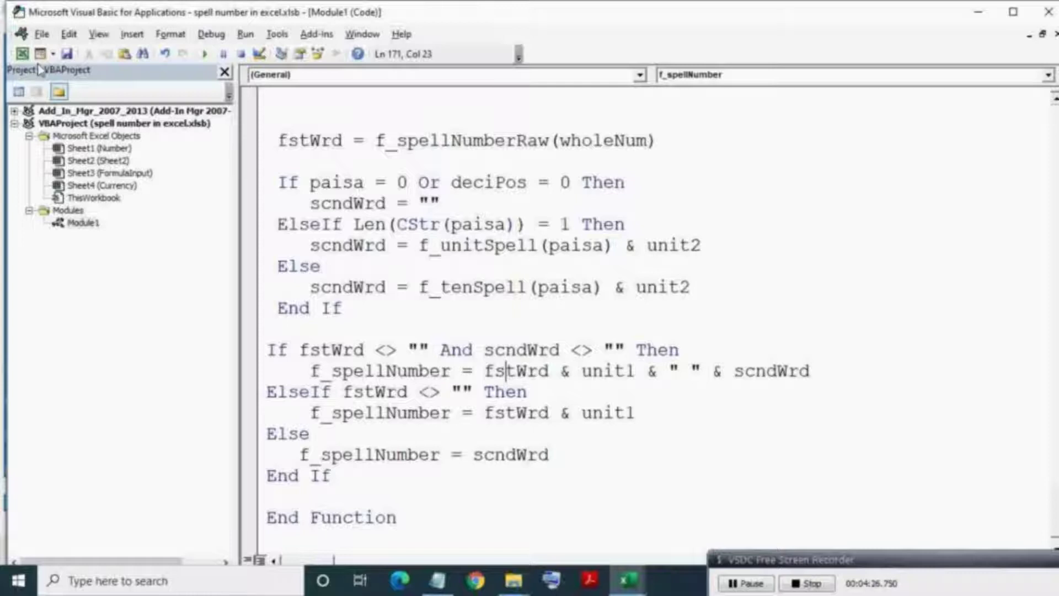
Enter =f_spellNumber(A2) in B2 on Sheet2 so it displays Thirty for 30
click(23, 53)
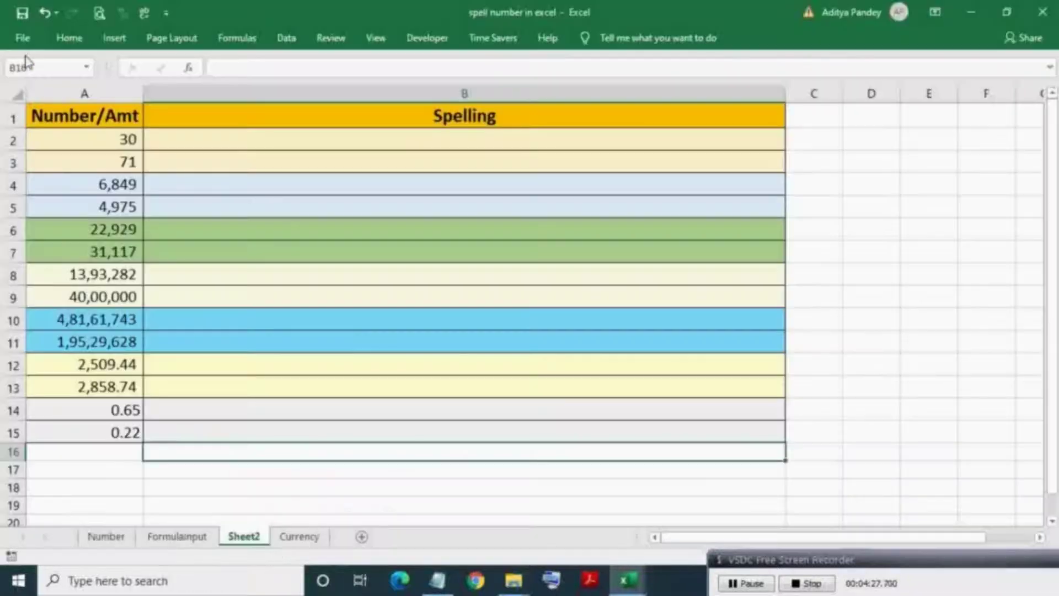
click(198, 139)
text(=f)
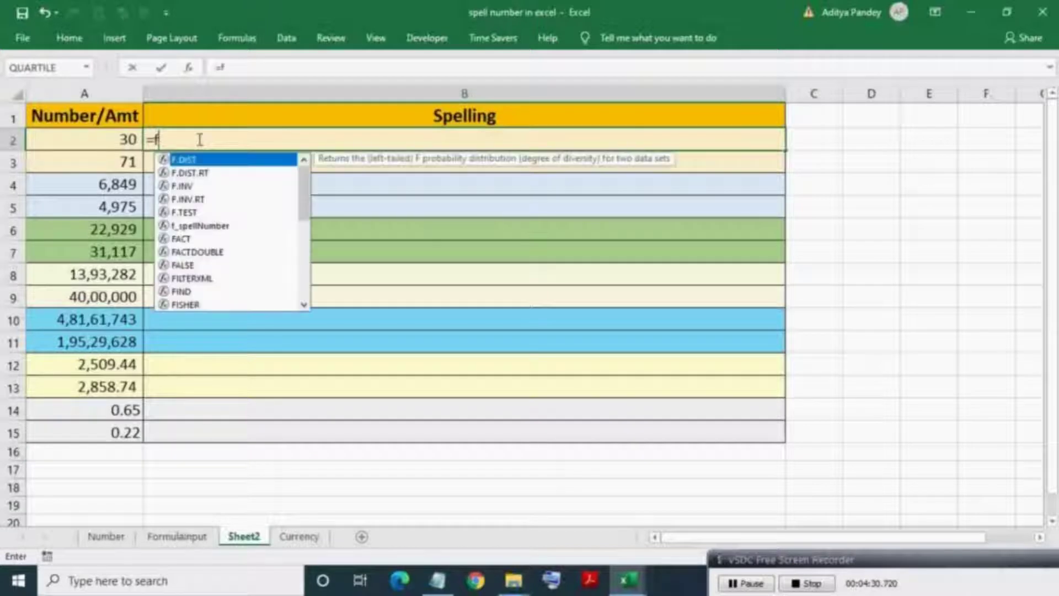
text(_s)
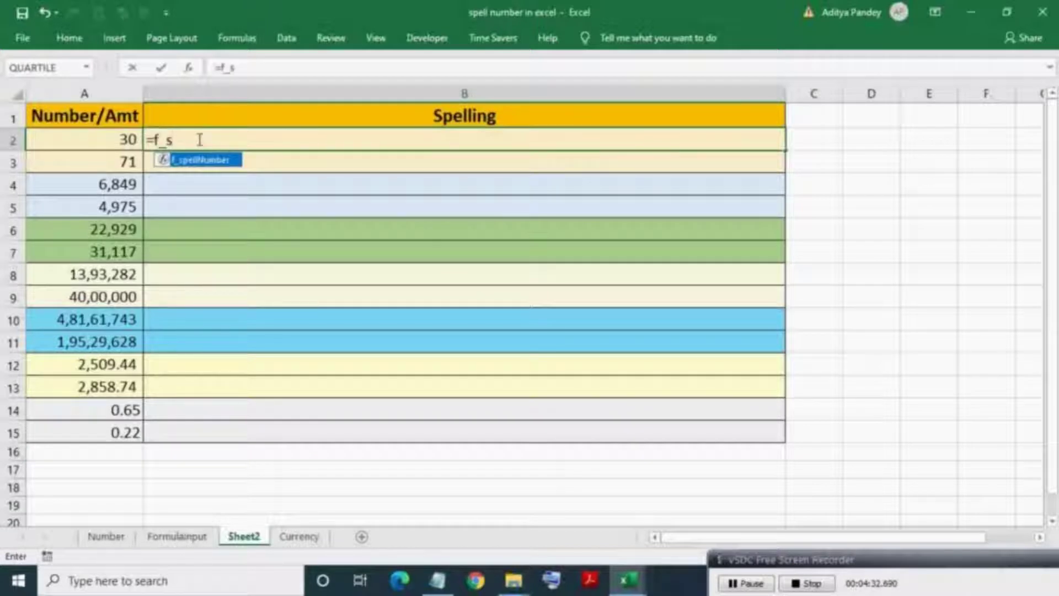
key(Tab)
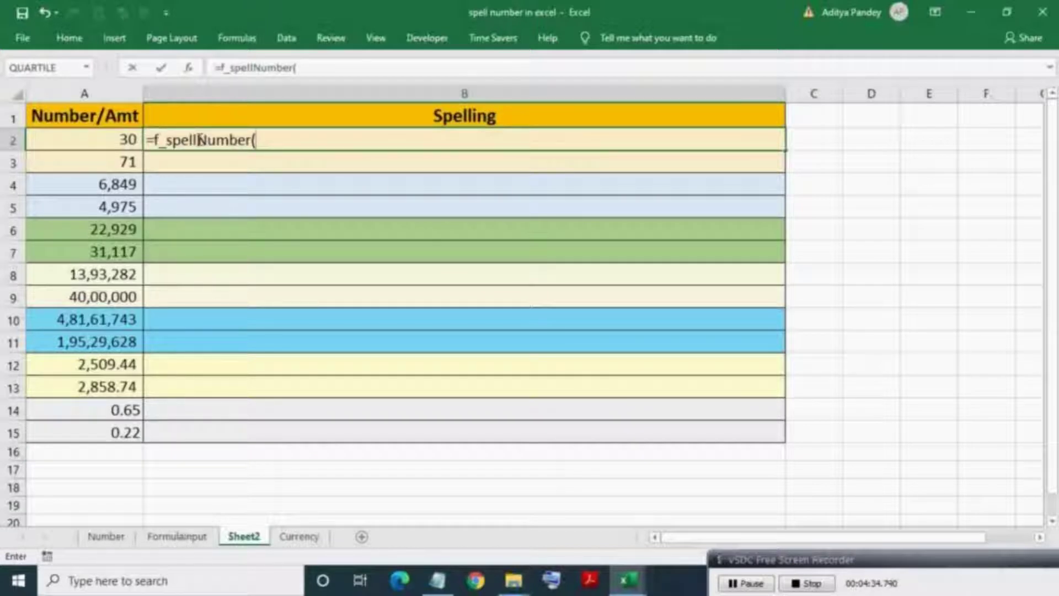
key(Left)
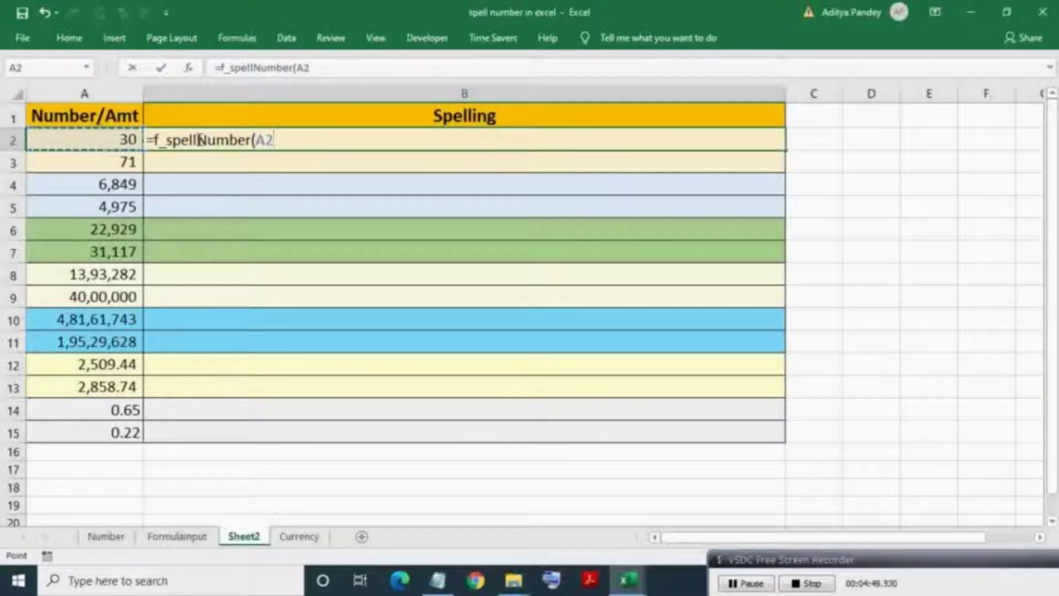
key(Return)
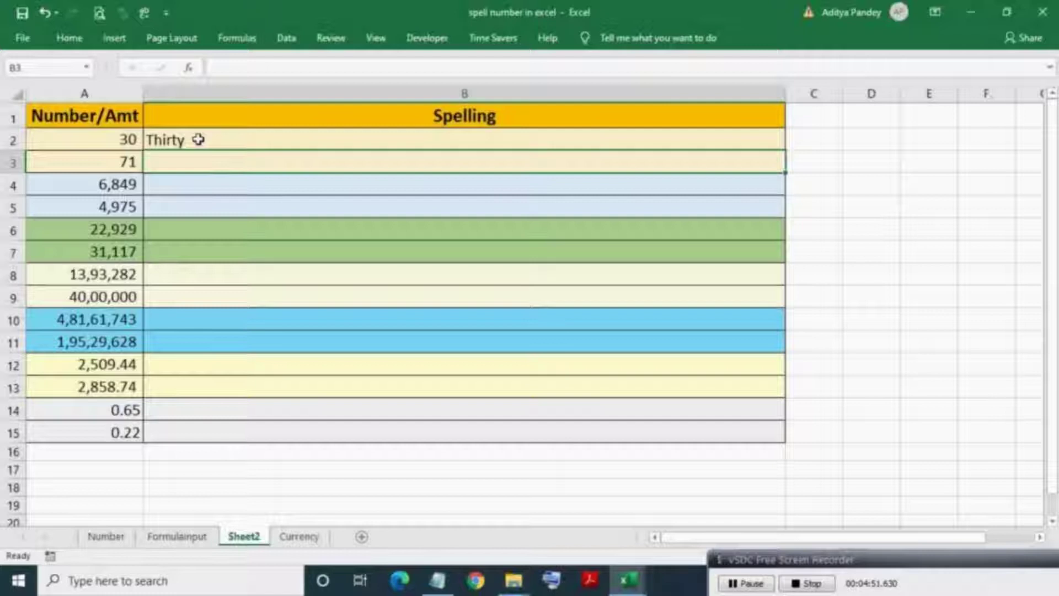
click(198, 140)
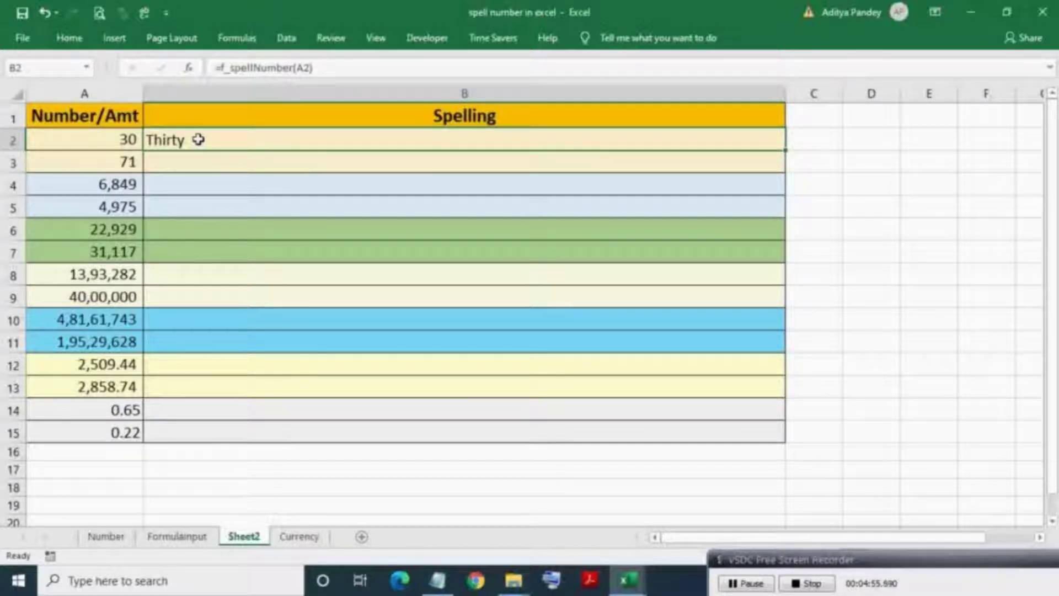
Fill B3:B15 with B2's f_spellNumber formula using paste formulas, then cancel the copy
key(ctrl+c)
key(shift+Down)
key(shift+Down)
key(shift+Down)
key(shift+Down)
key(shift+Down)
key(shift+Down)
key(shift+Down)
key(shift+Down)
key(shift+Down)
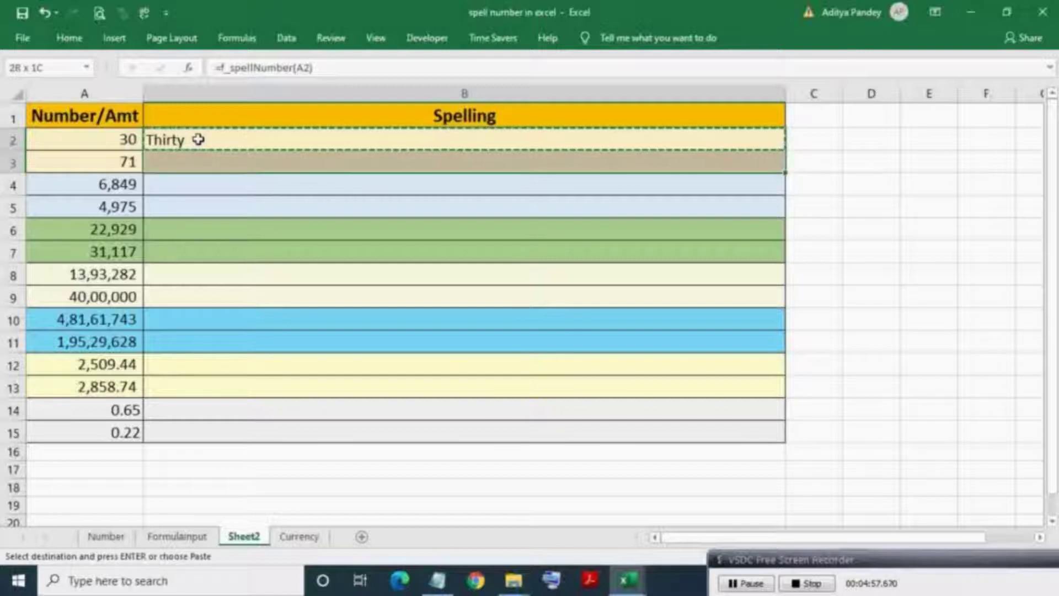
key(shift+Down)
key(shift+Down)
key(shift+Down)
key(shift+Down)
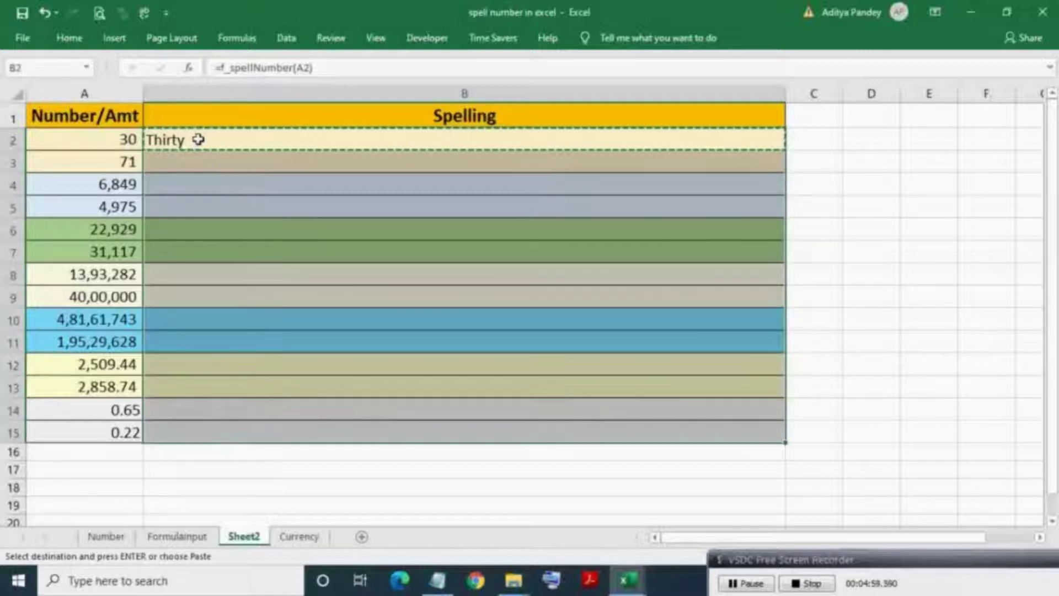
key(alt)
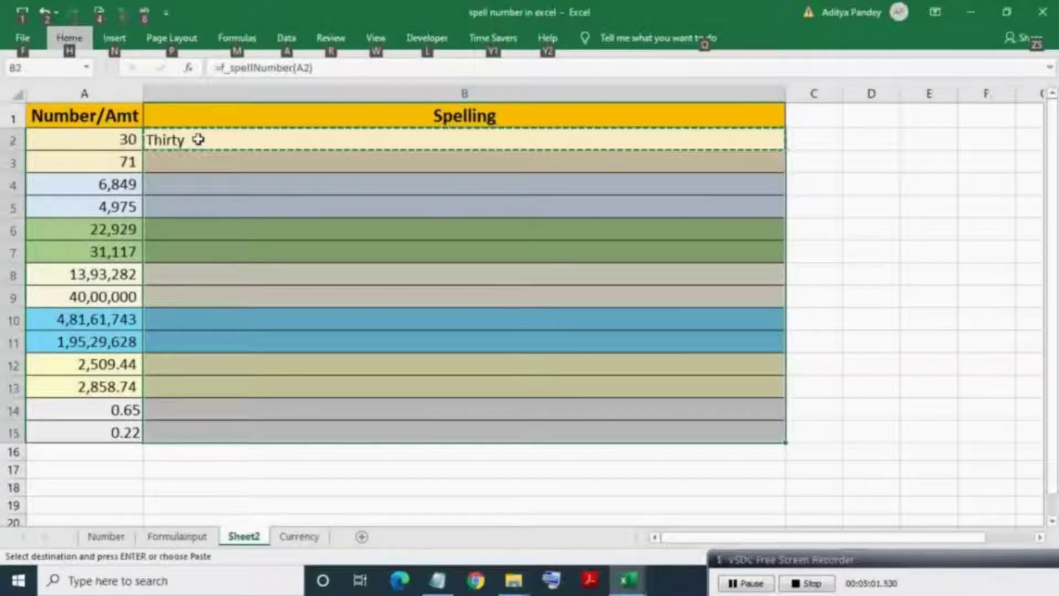
key(h)
key(v)
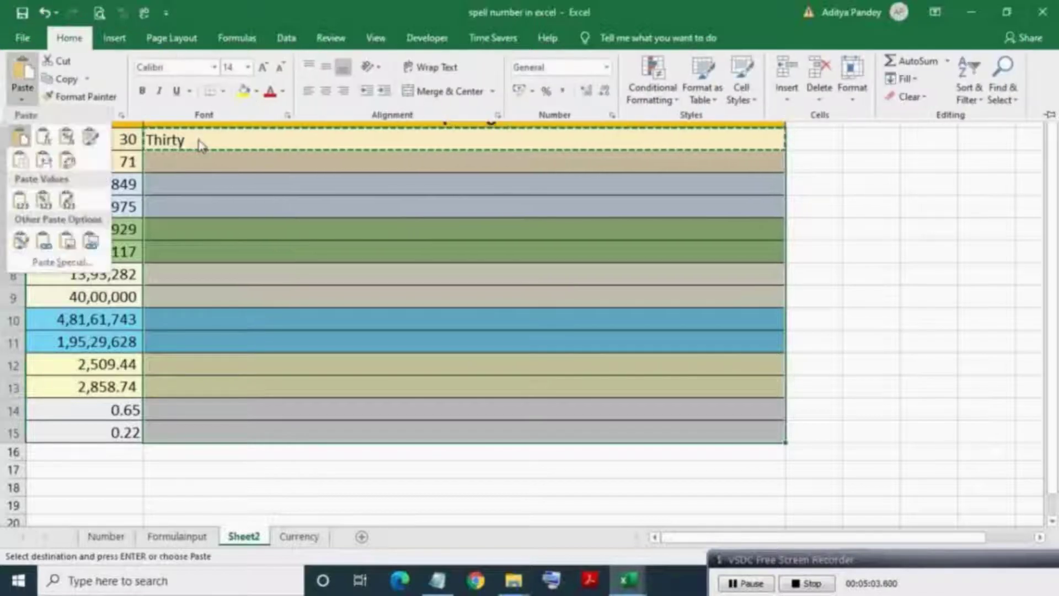
key(f)
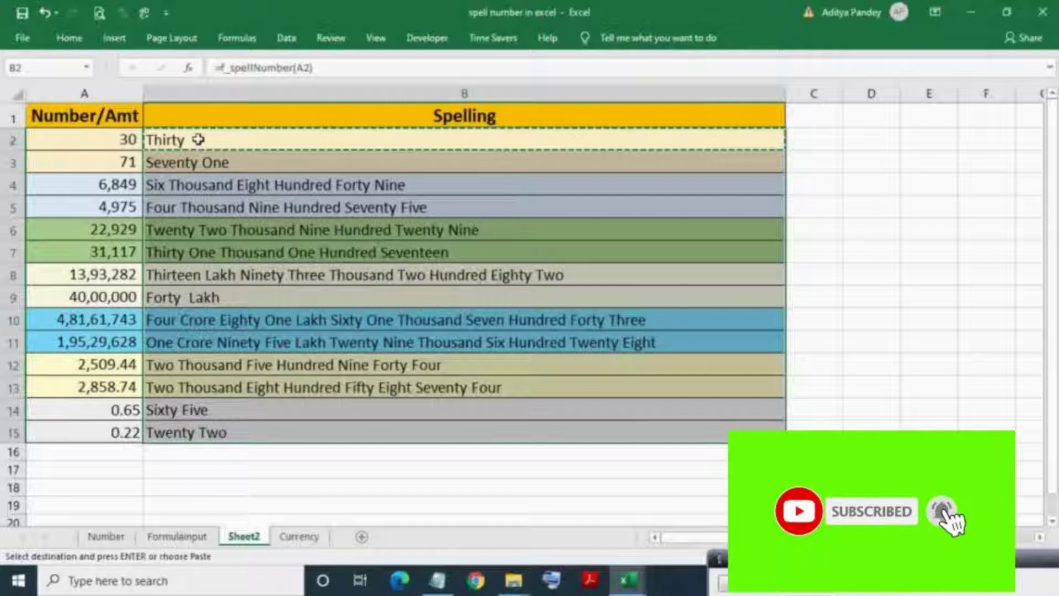
key(Up)
key(Escape)
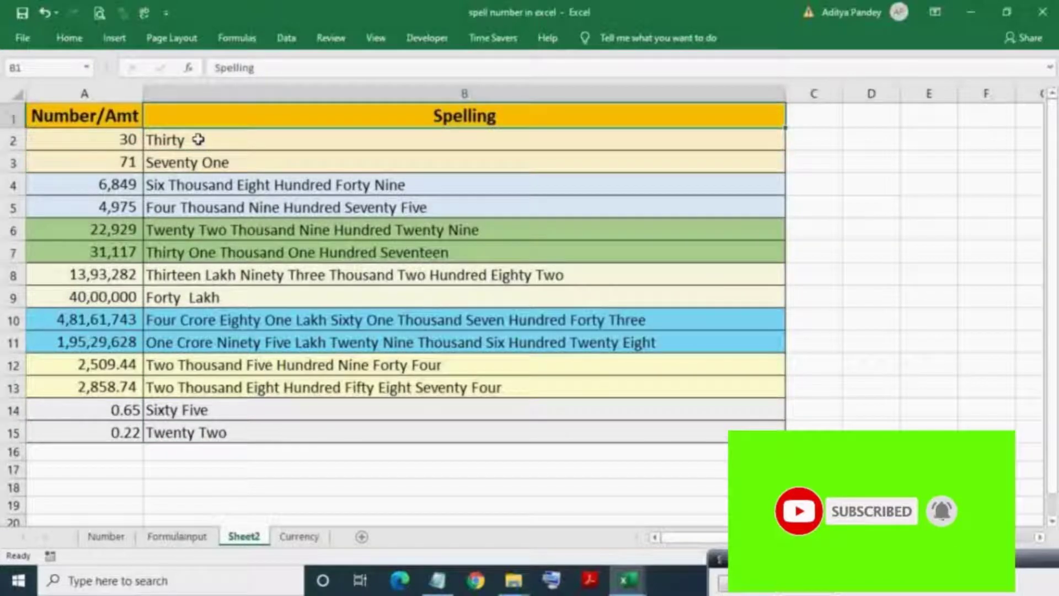
On the Currency sheet, enter =f_spellNumber(A2,"Rupees","Paise") in B2
click(299, 536)
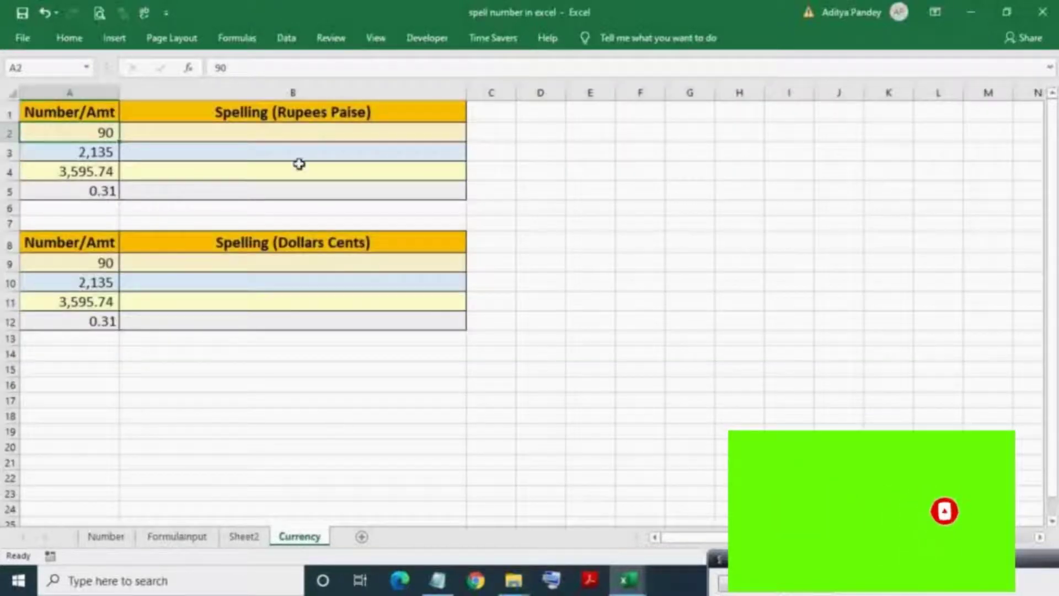
click(219, 130)
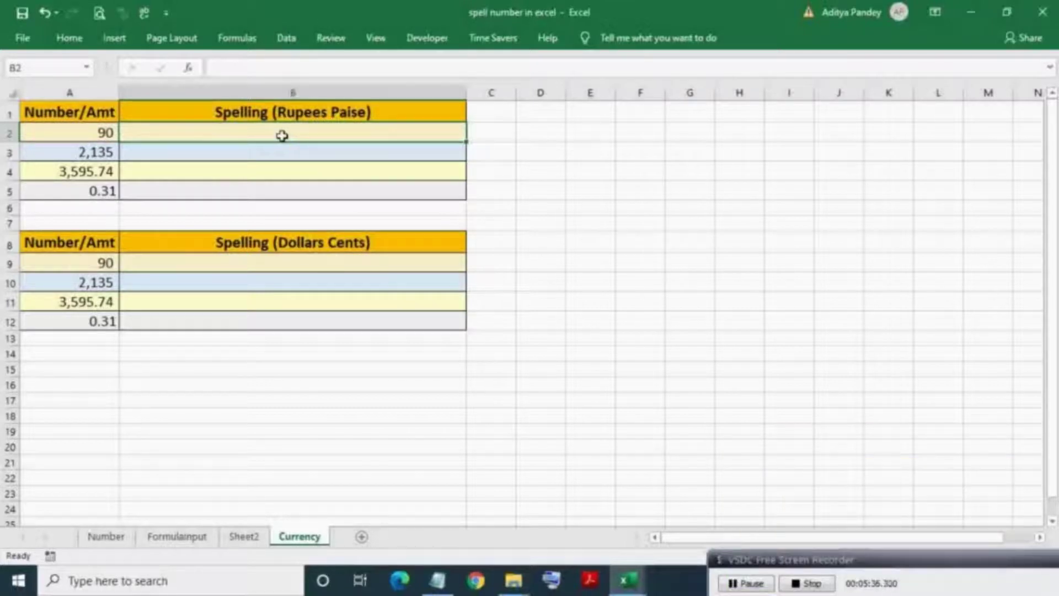
text(=f)
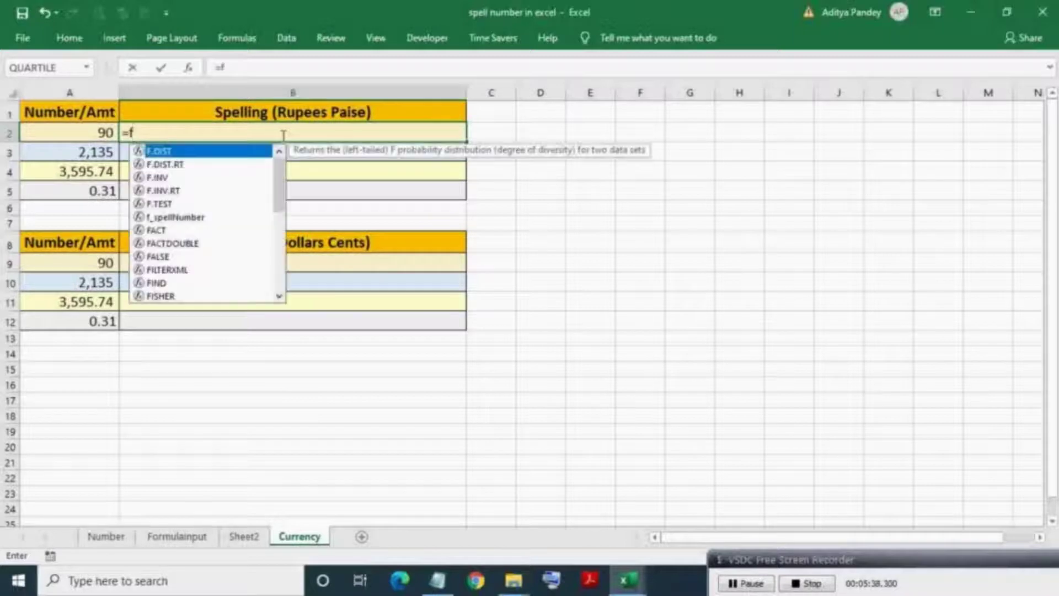
text(_)
key(Tab)
key(Left)
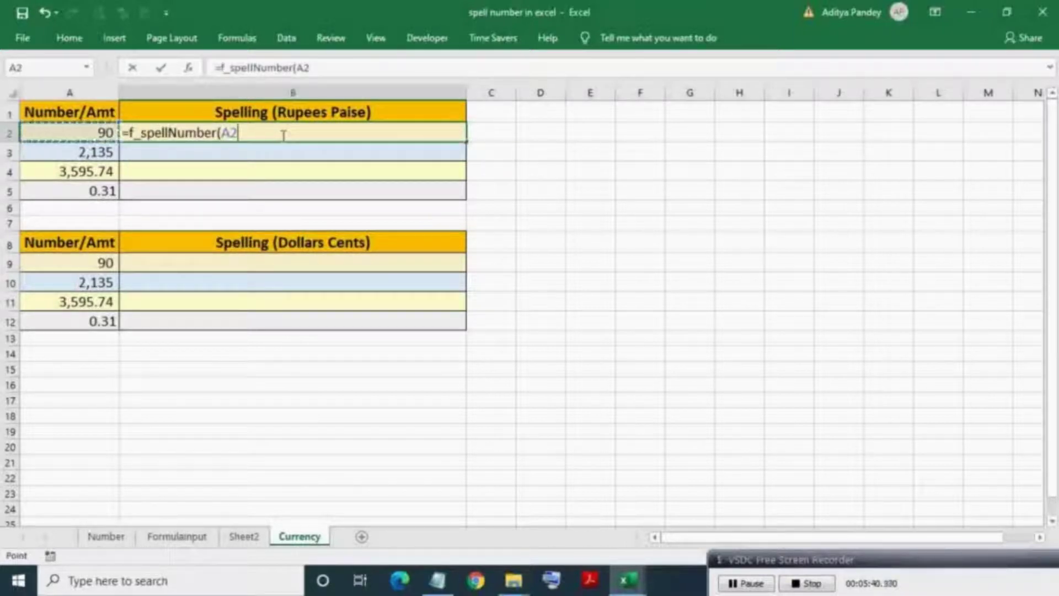
text(,)
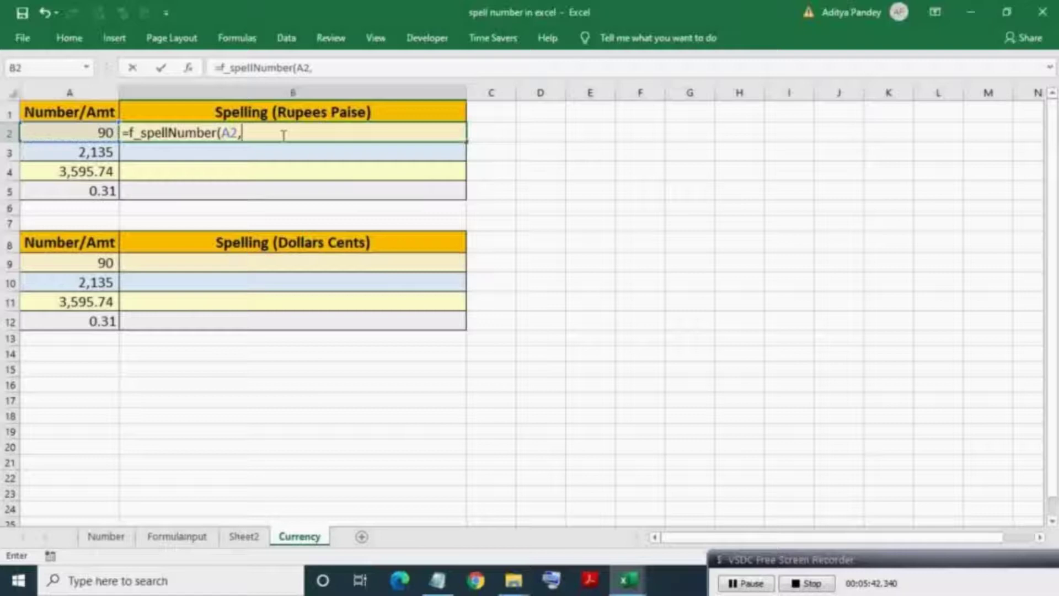
text("Rupees)
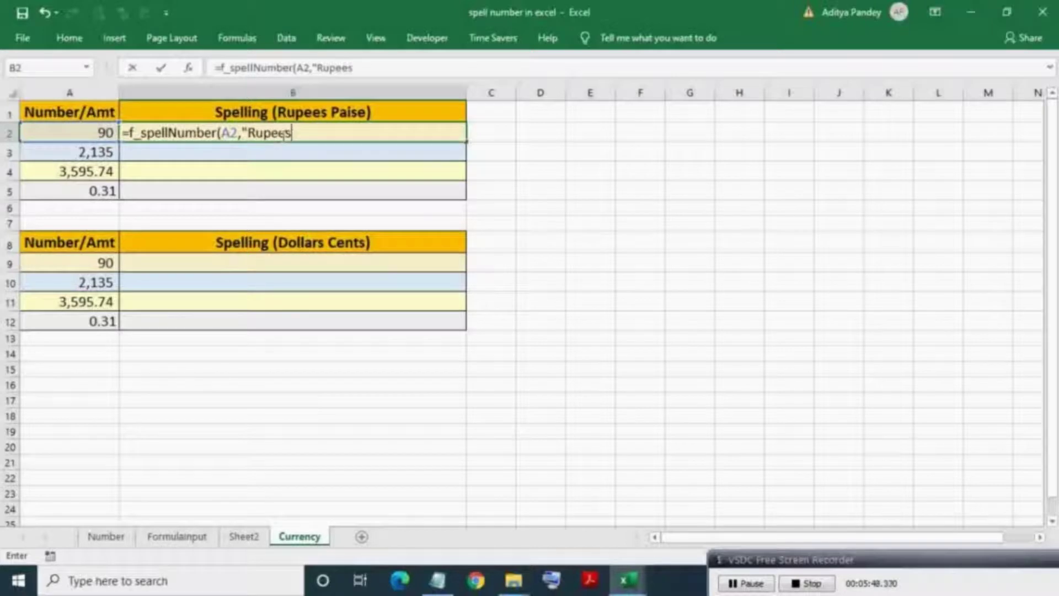
text(","Paise)
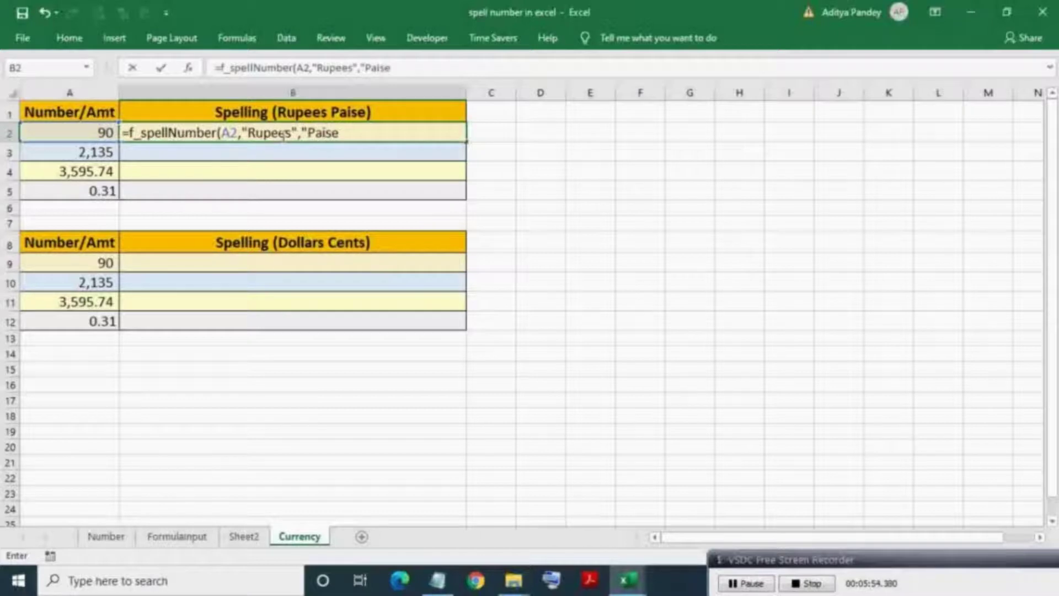
text("))
key(Return)
click(370, 134)
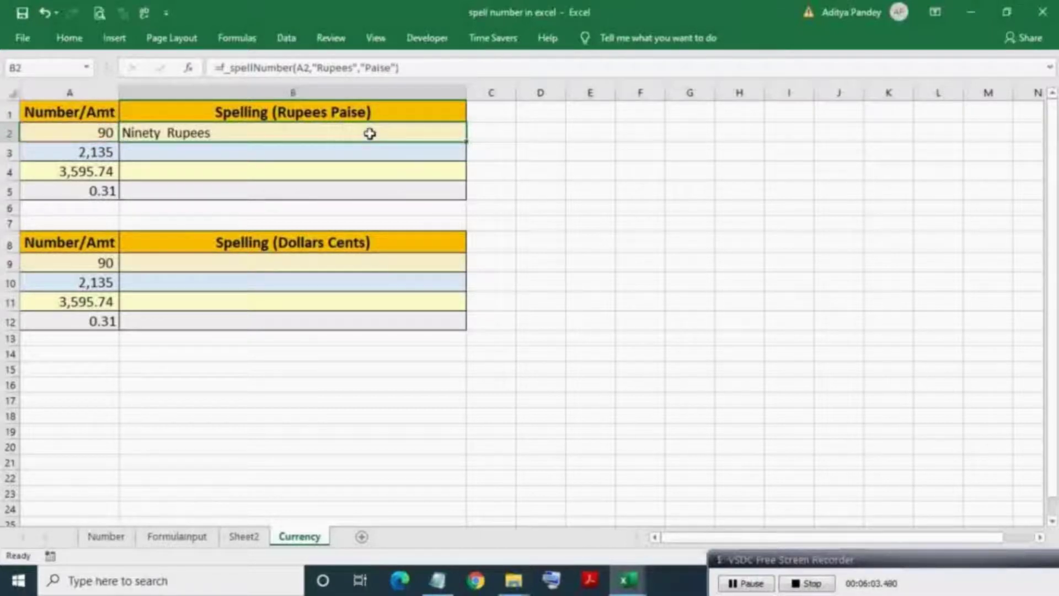
Copy the Rupees/Paise formula into B3:B5 and autofit column B to the longest spelling
key(ctrl+c)
key(shift+Down)
key(shift+Down)
key(shift+Down)
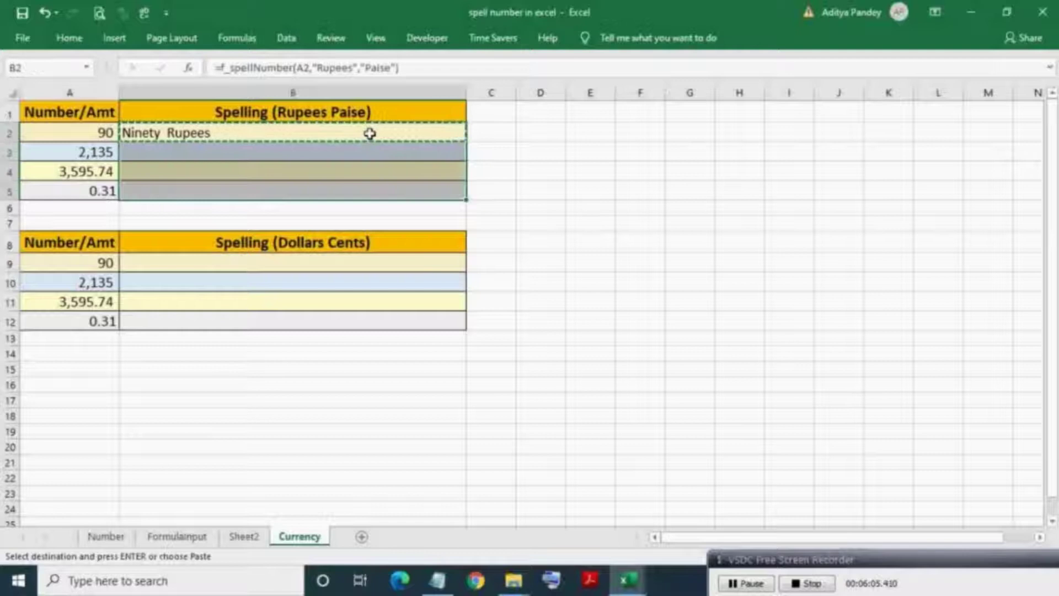
key(alt)
key(h)
key(v)
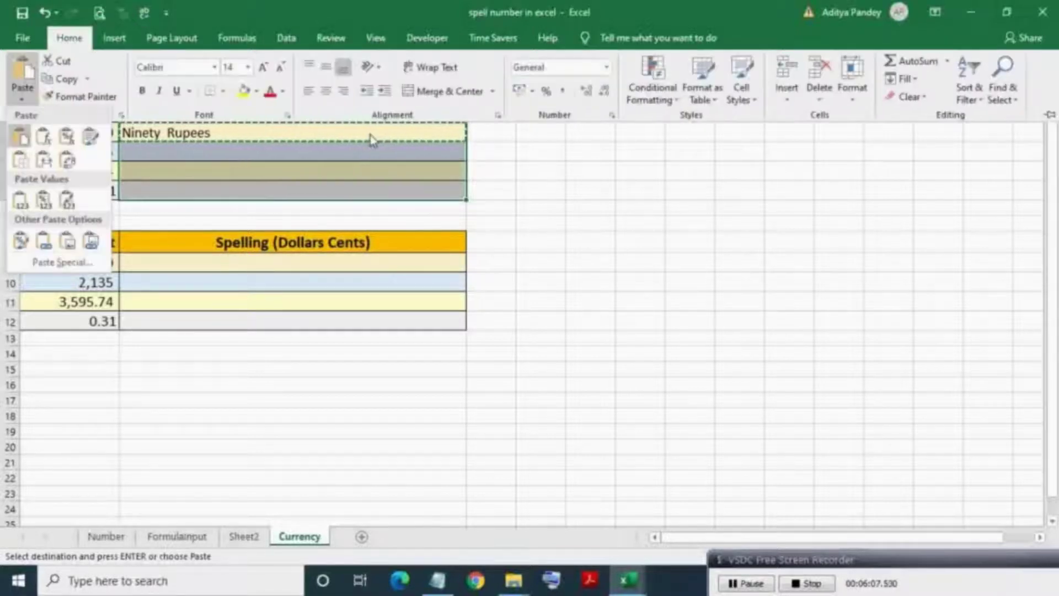
key(f)
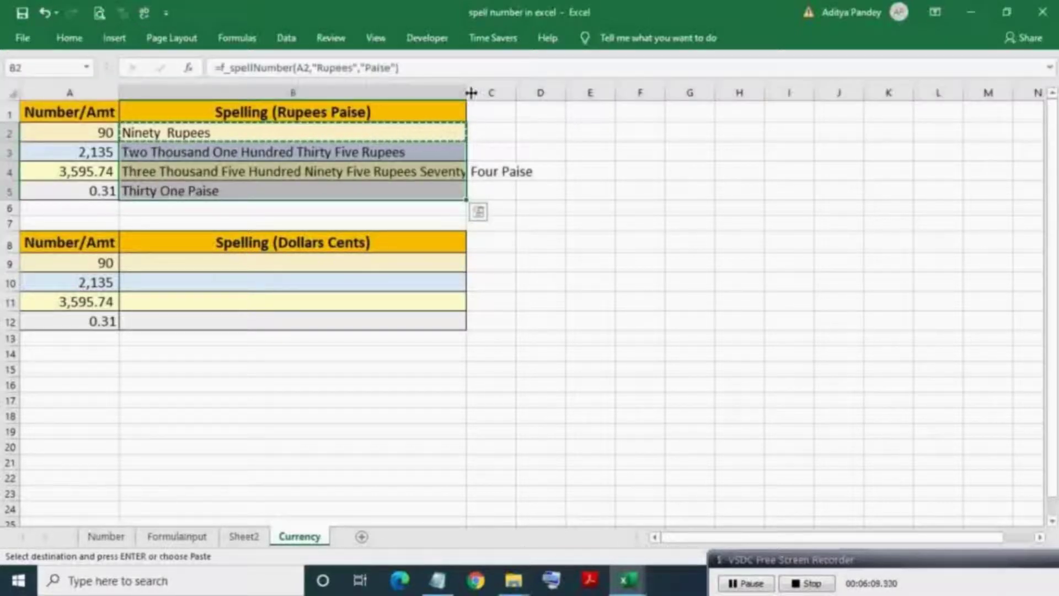
double_click(471, 92)
Enter =f_spellNumber(A9,"Dollars","Cents") in B9, fixing the Dollara typo, so it shows Ninety Dollars
click(636, 188)
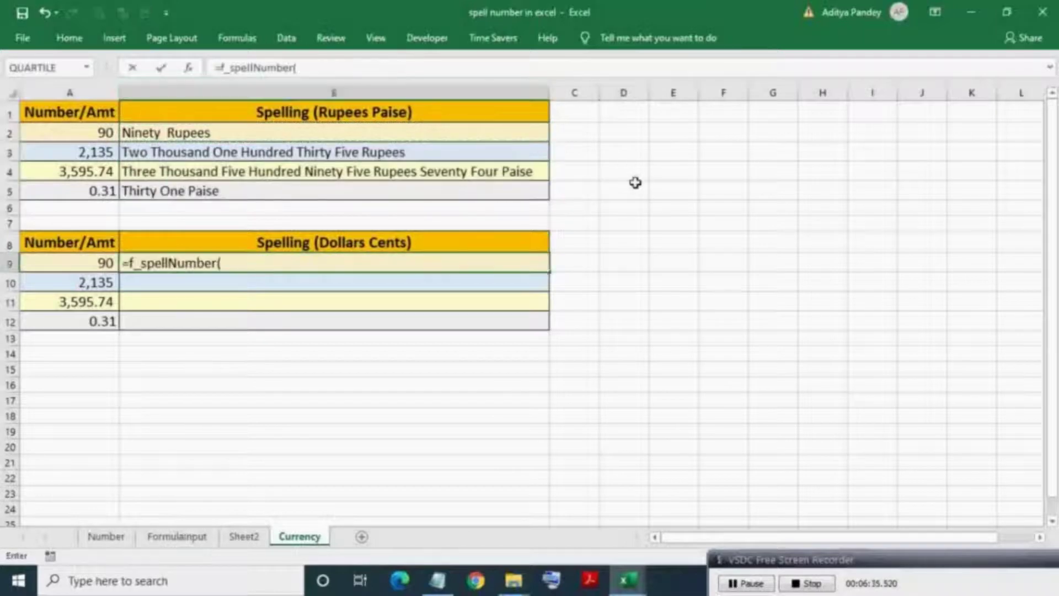
text(A9,)
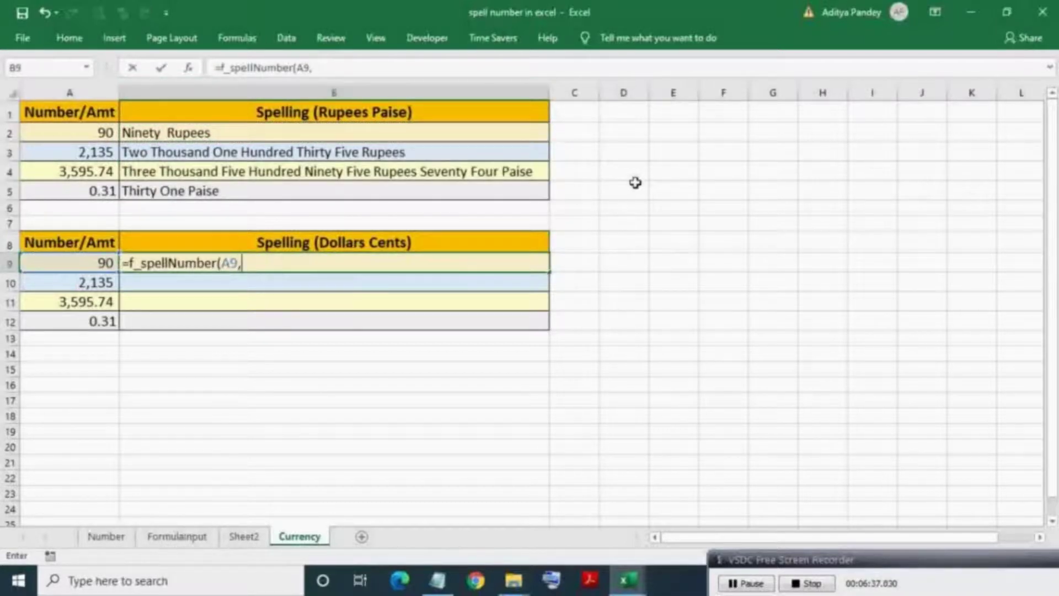
text("Dollara)
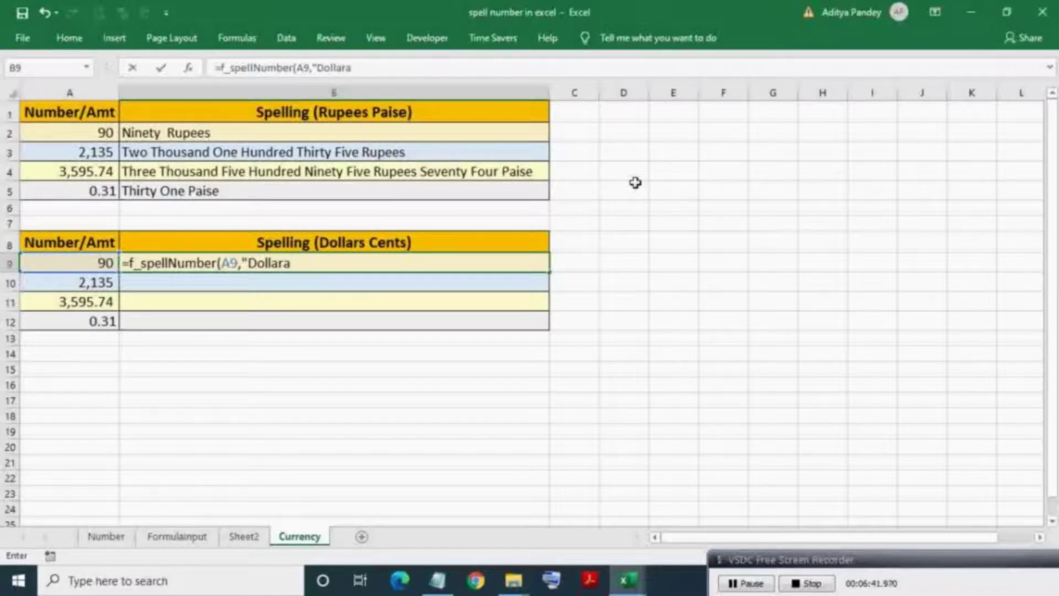
key(BackSpace)
text(s)
text(","Cent)
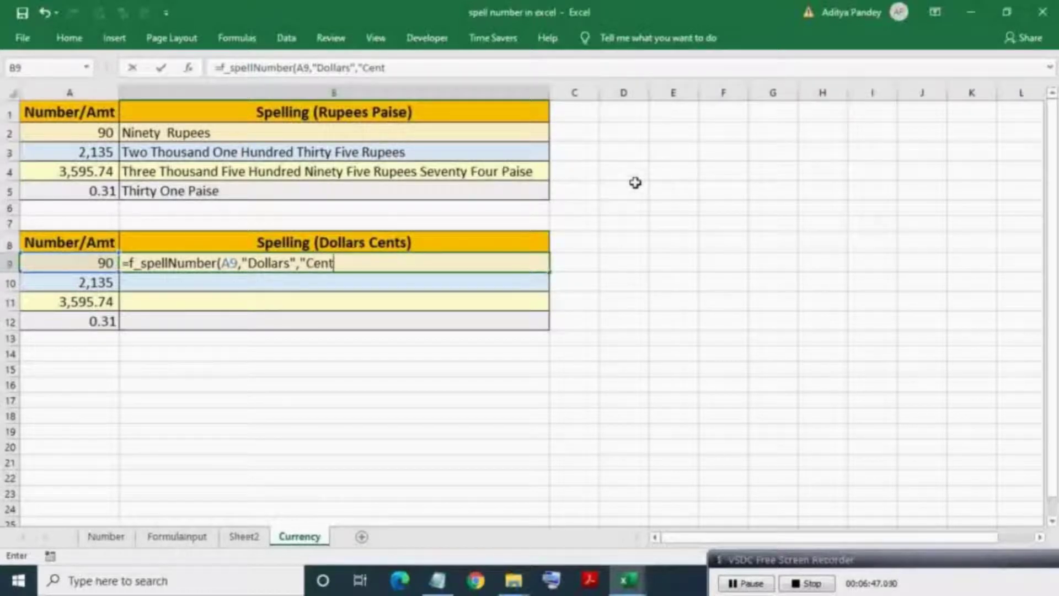
text(s"))
key(Return)
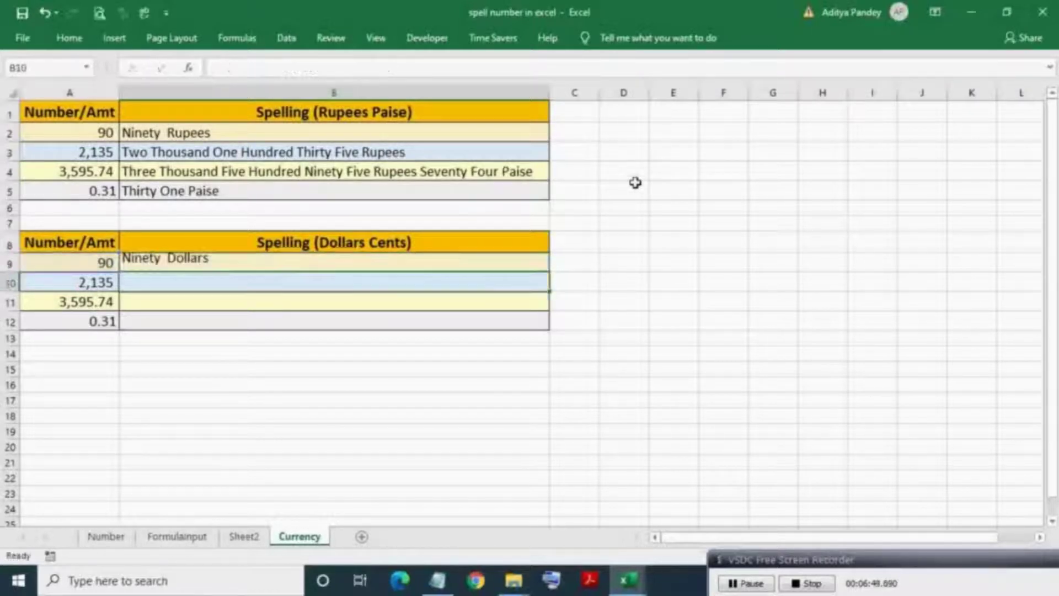
key(Up)
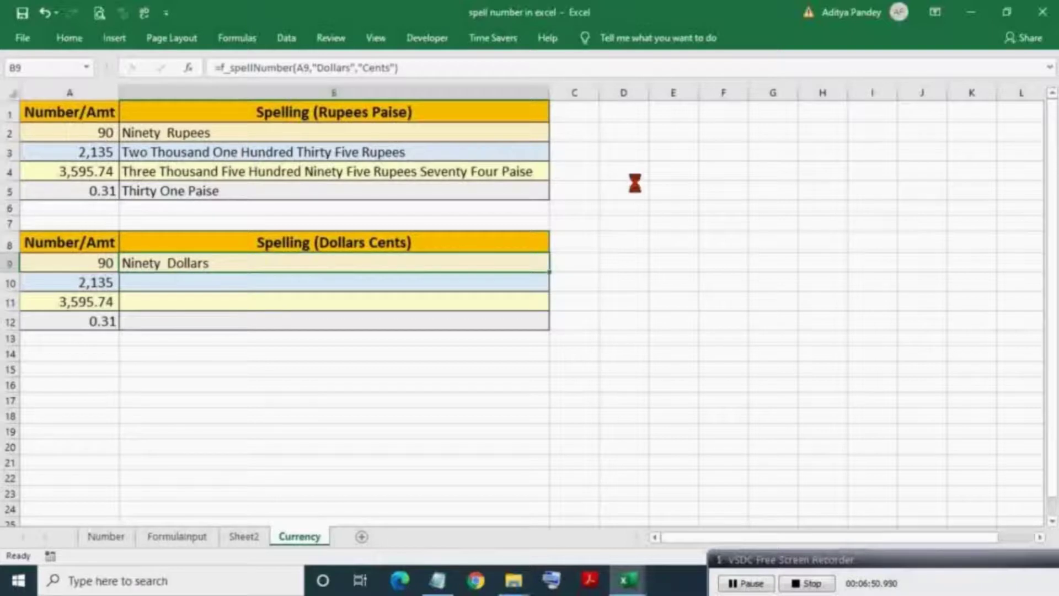
Paste B9's Dollars and Cents formula into B10:B12 and clear the copy mode
key(ctrl+c)
key(Down)
key(shift+Down)
key(shift+Down)
key(alt)
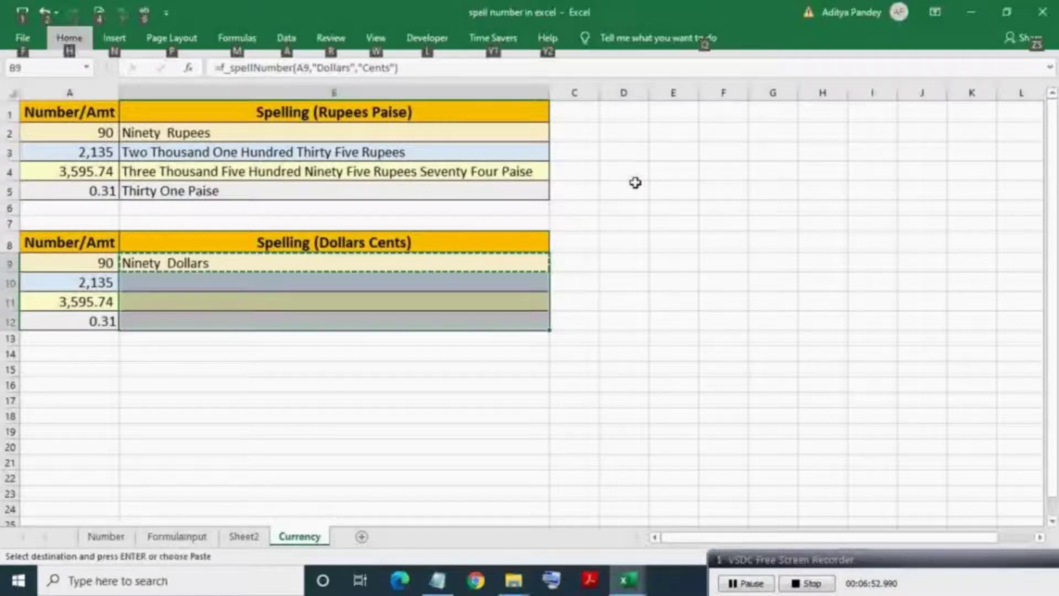
key(h)
key(v)
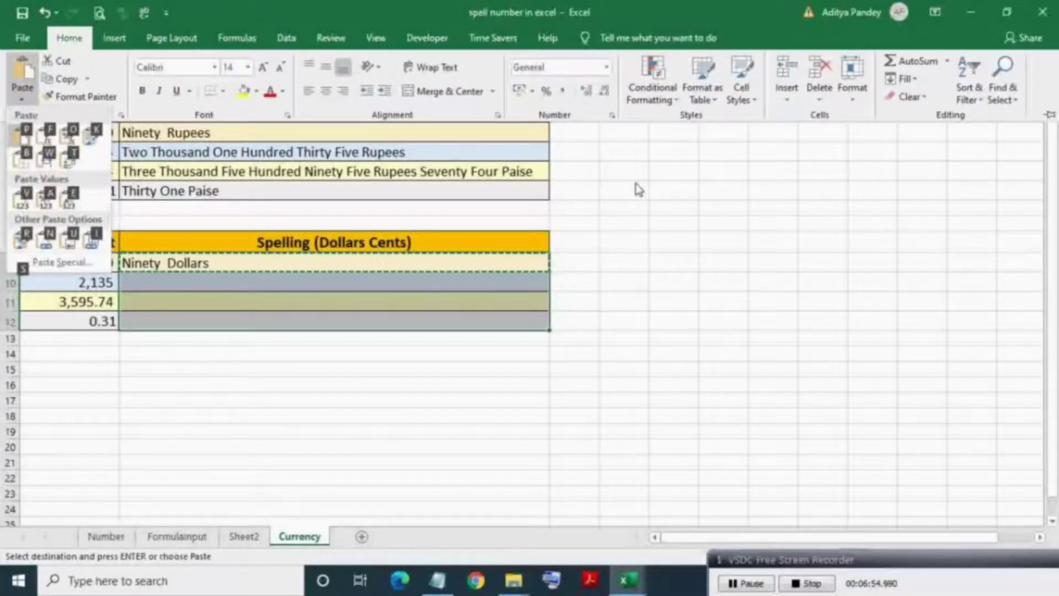
key(p)
key(Escape)
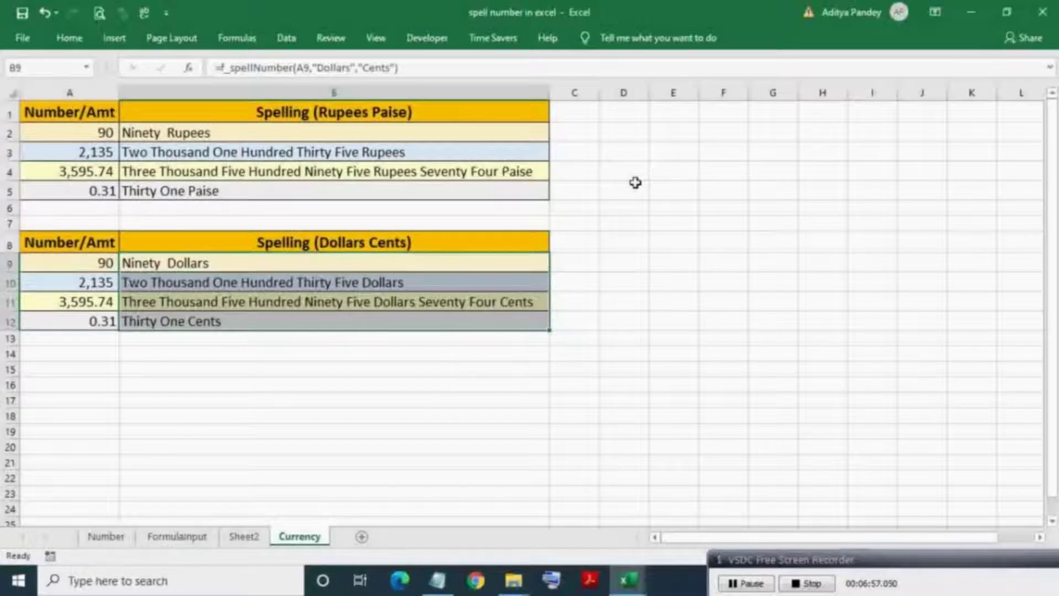
key(Down)
key(Down)
key(Down)
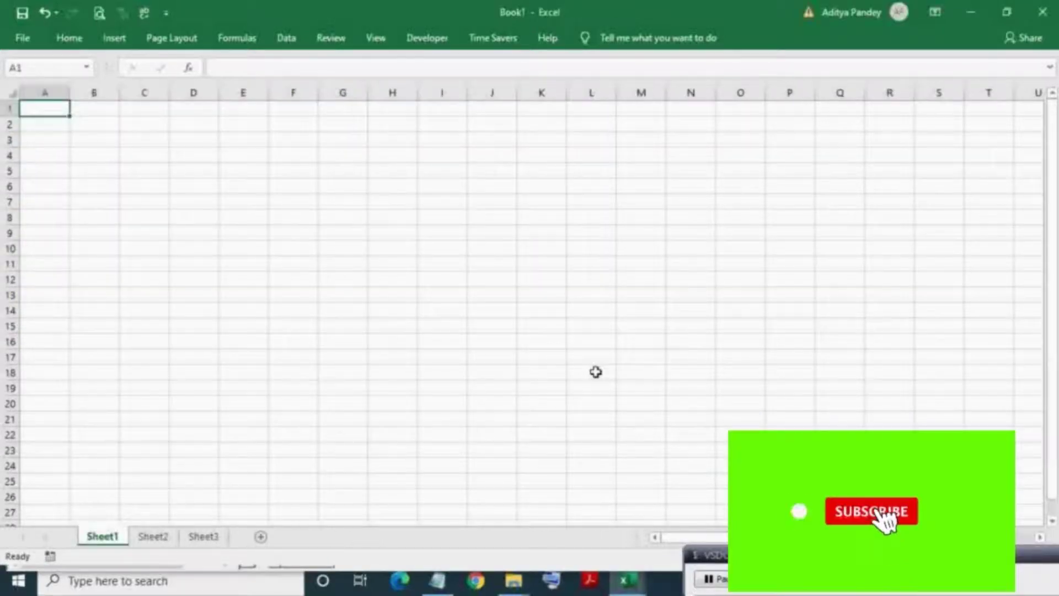
In the new workbook, enter 44 in A1 and =f_spellnumber(A1) in B1, which shows #NAME?
text(44)
key(Tab)
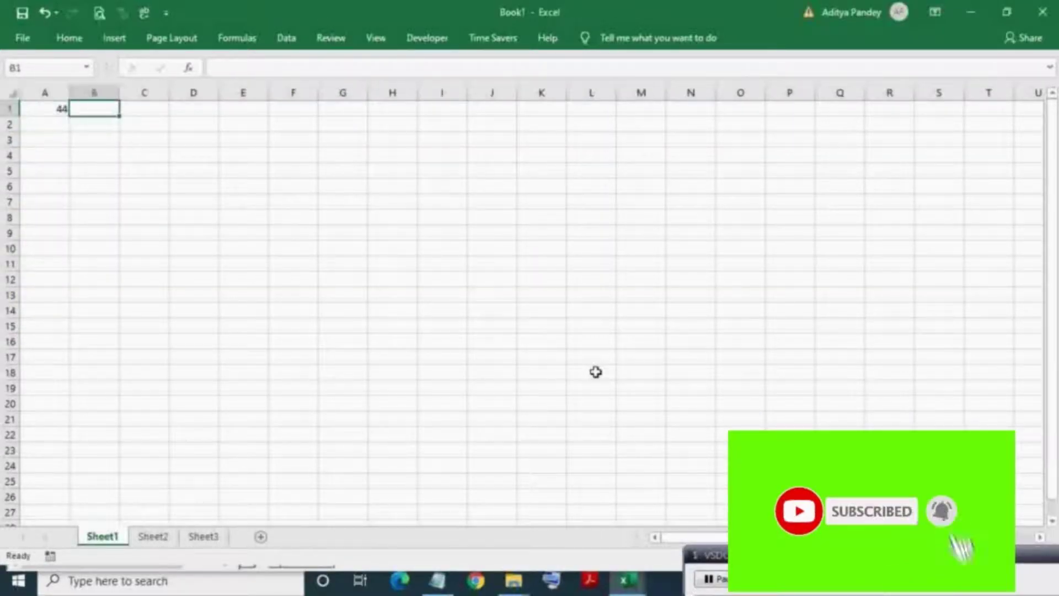
scroll(595, 372, up, 3)
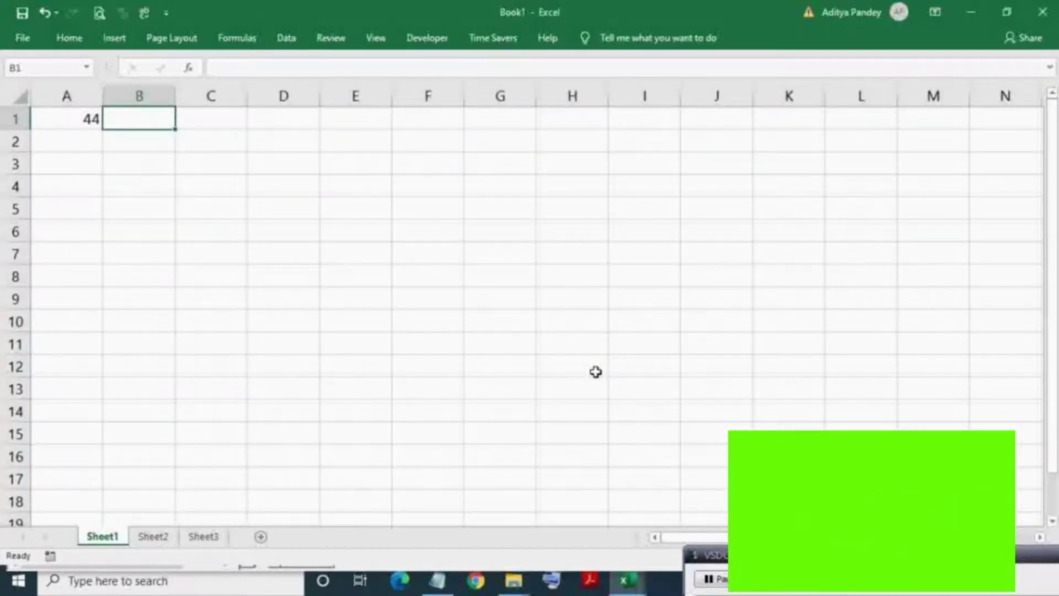
text(=)
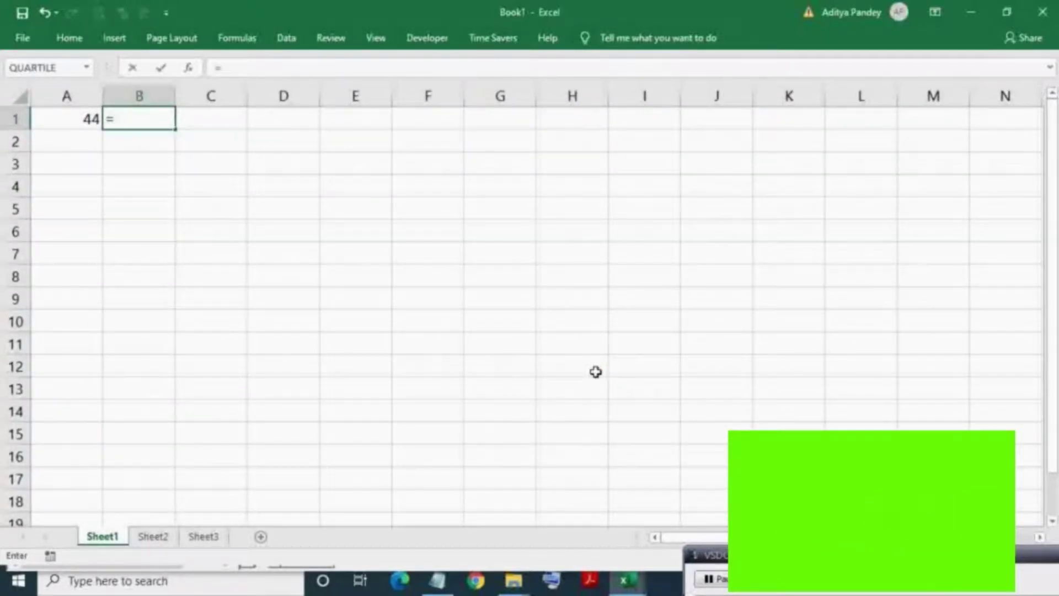
text(f_)
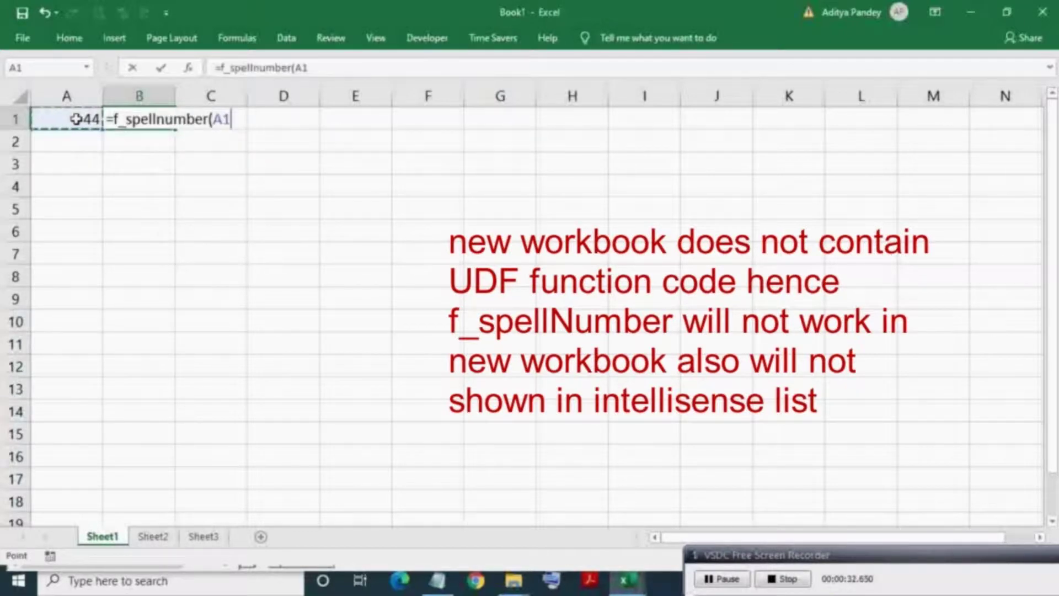
text())
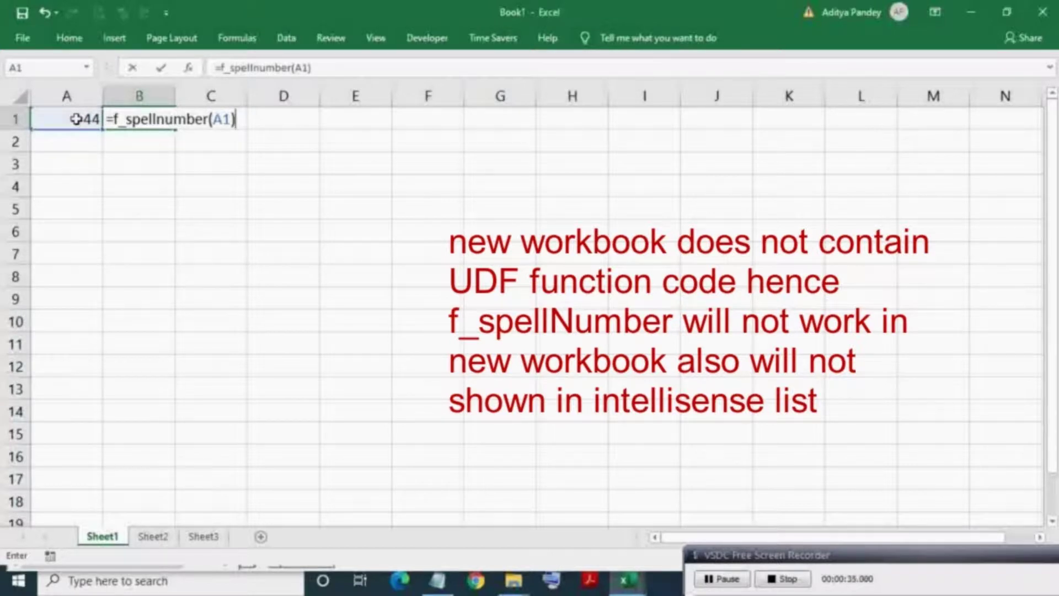
key(Return)
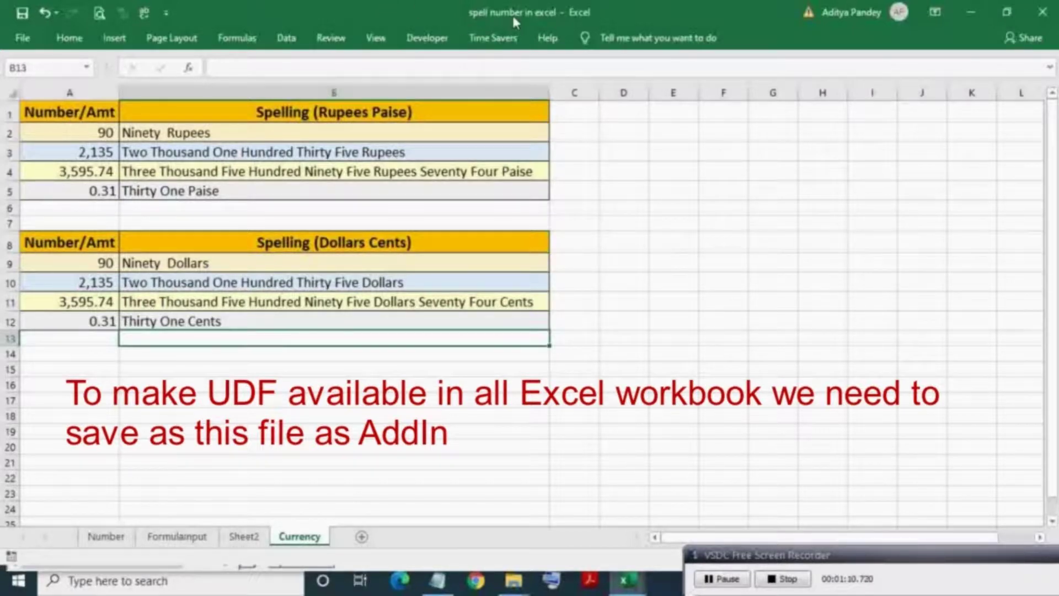
Save the spell number workbook with Save as type set to Excel Add-in
key(F12)
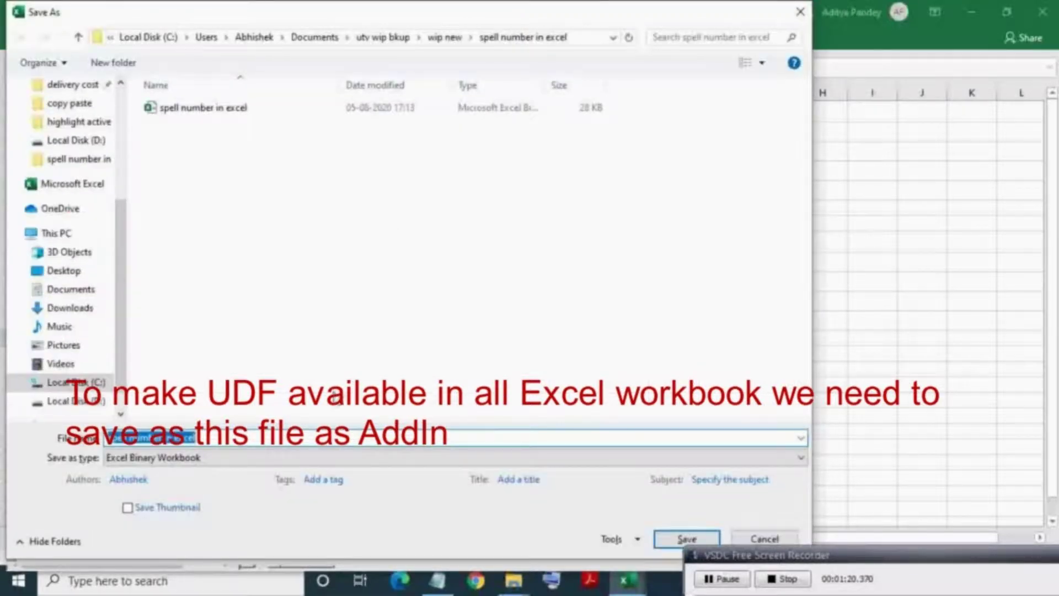
click(322, 457)
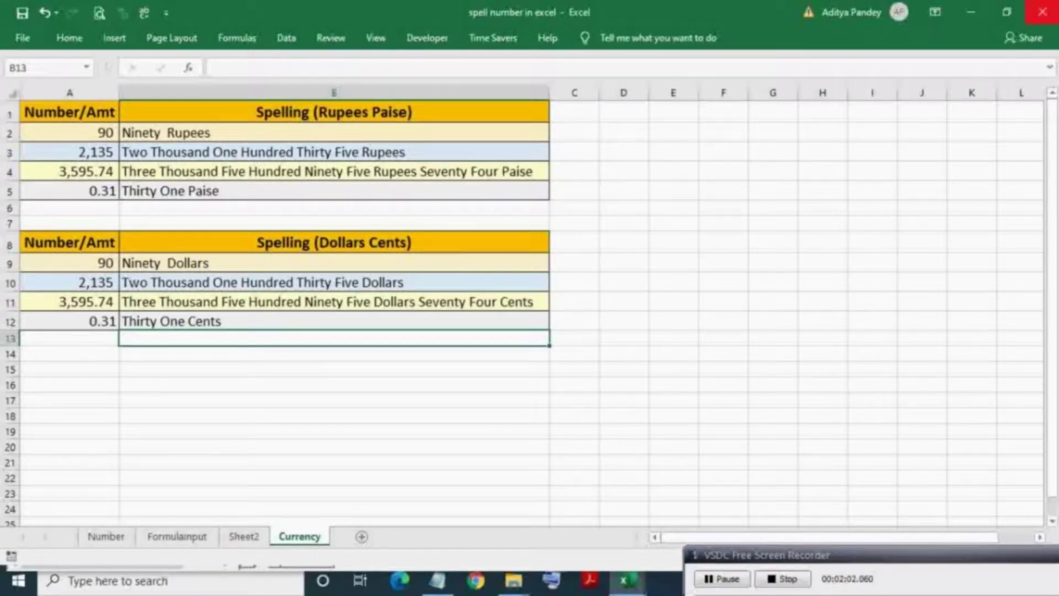
Close the spell number workbook and keep Developer checked under Options > Customize Ribbon, then show the Developer tab
click(1042, 12)
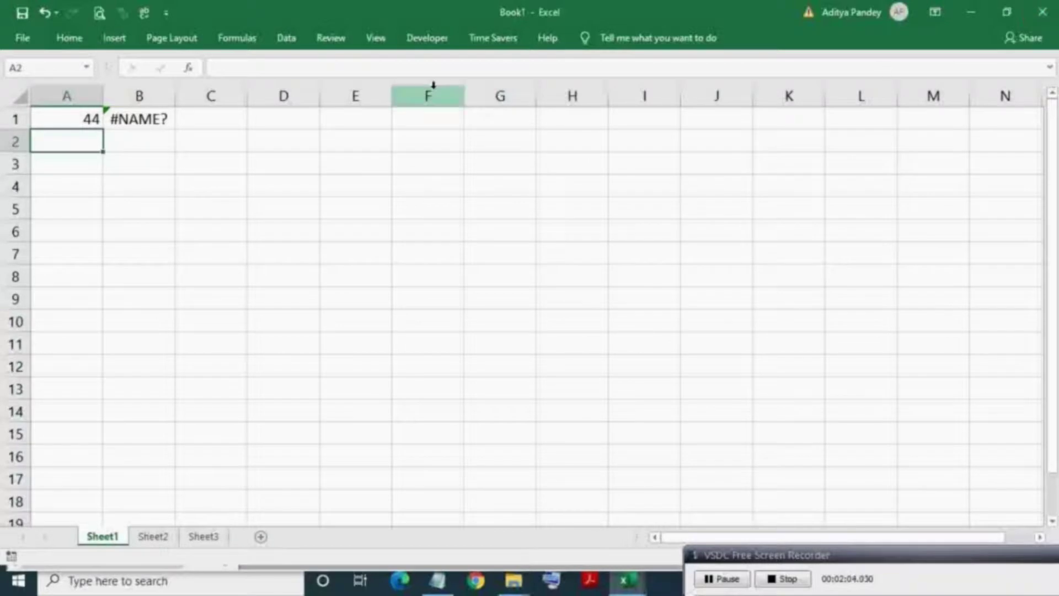
click(432, 44)
click(23, 38)
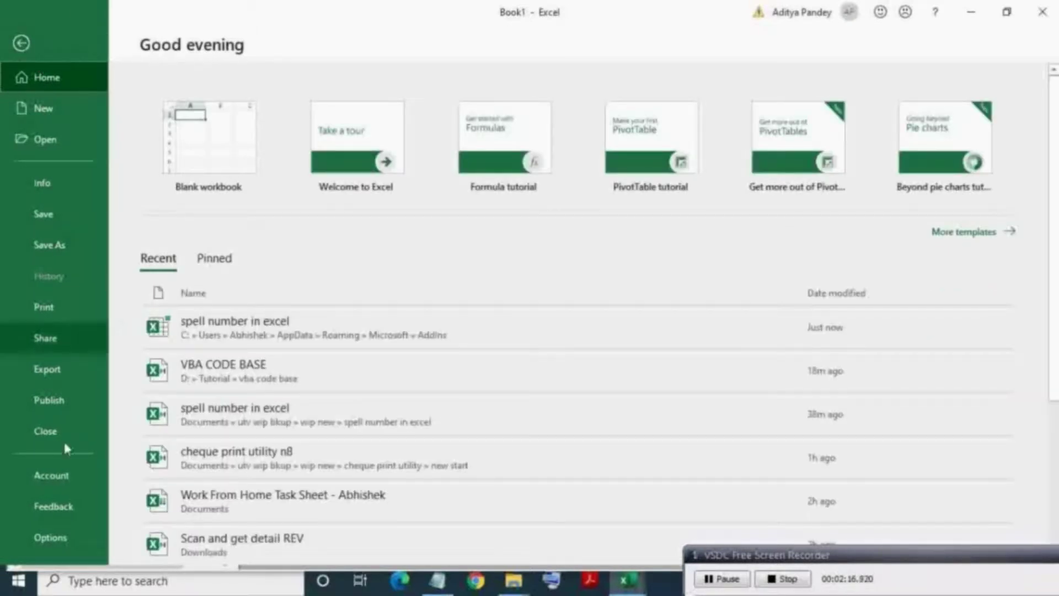
click(62, 536)
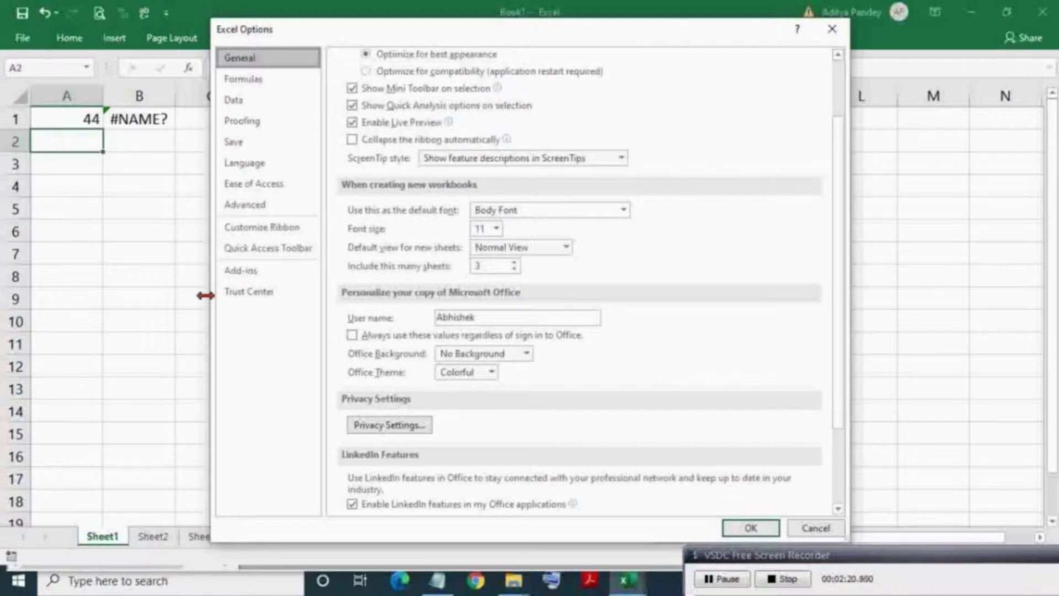
click(250, 227)
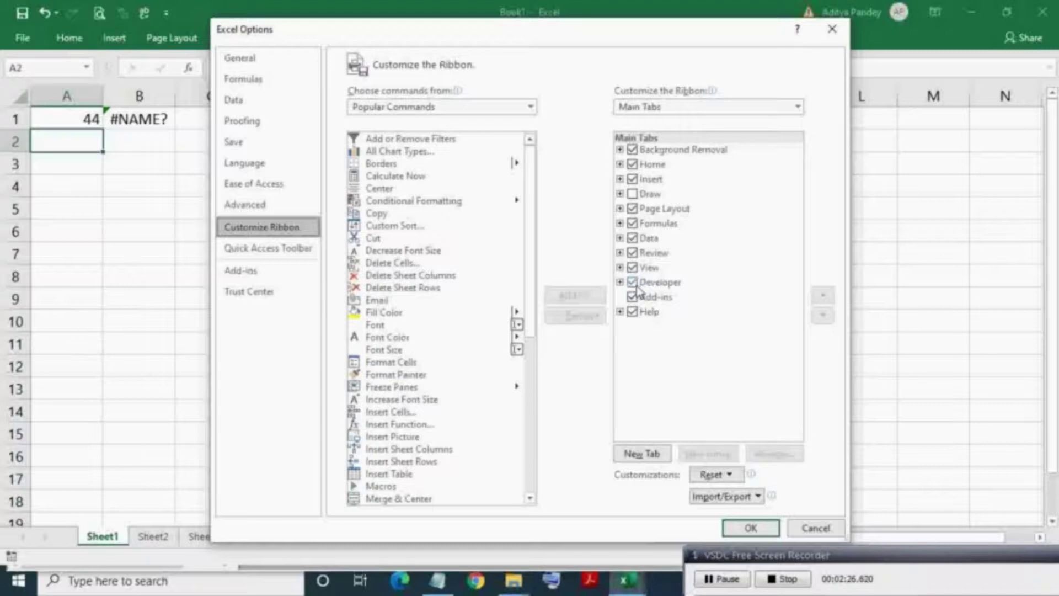
click(763, 530)
click(428, 38)
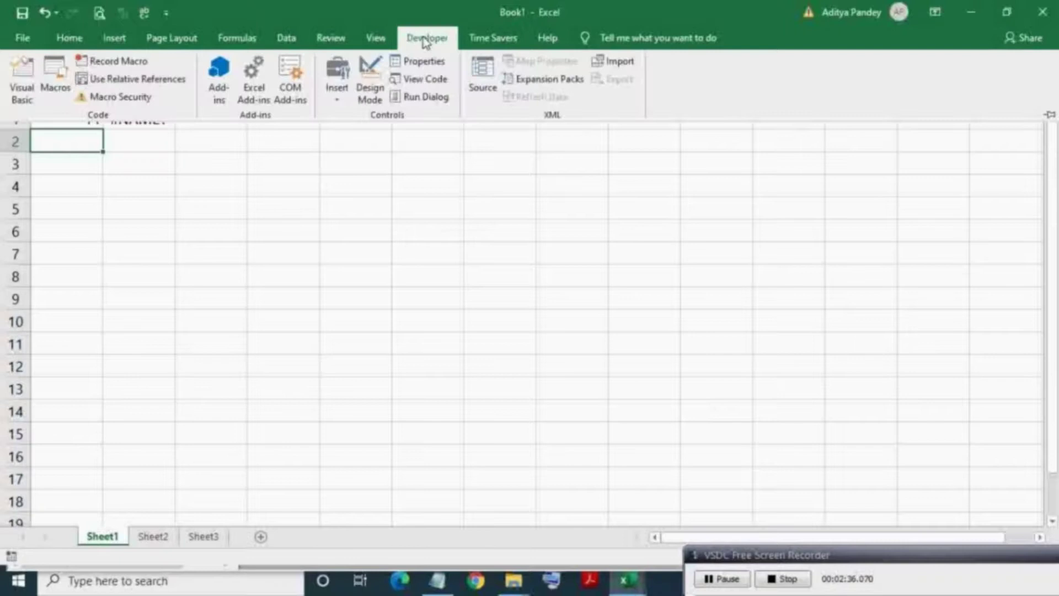
Enable the Spell Number In Excel add-in from the Excel Add-ins list
click(260, 90)
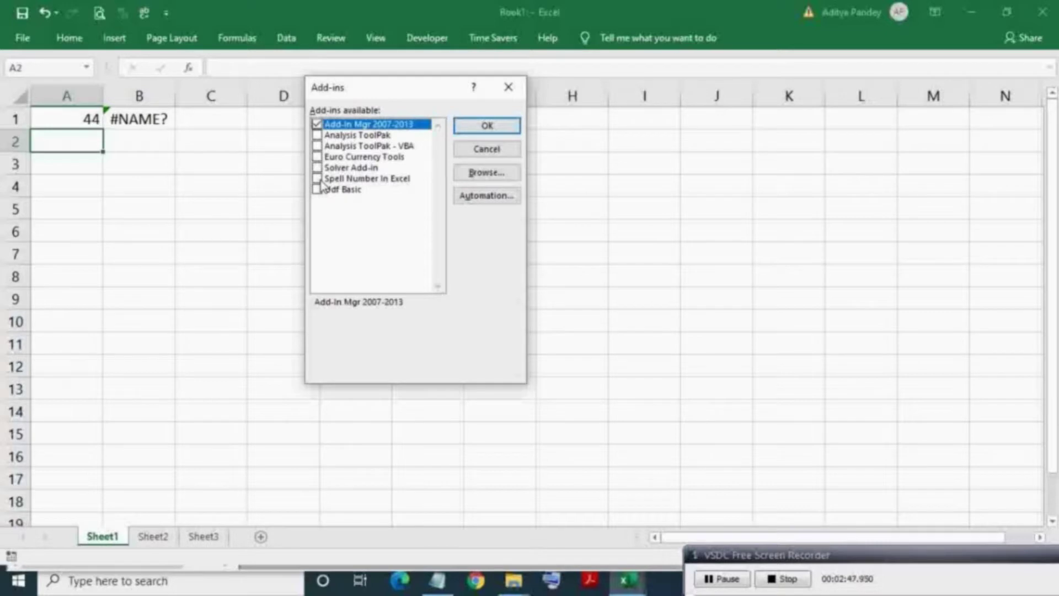
click(318, 180)
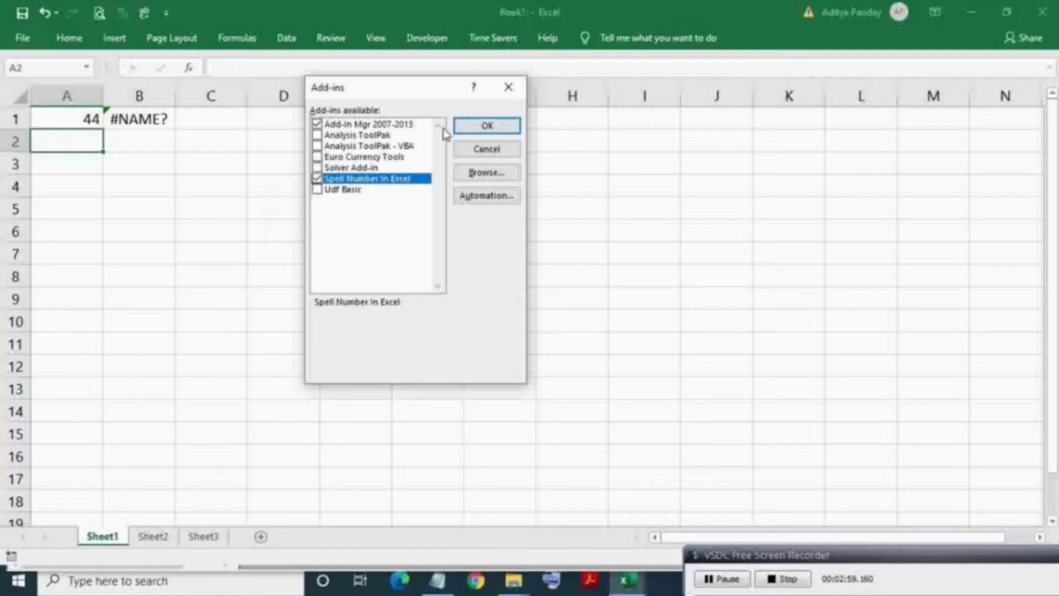
click(473, 128)
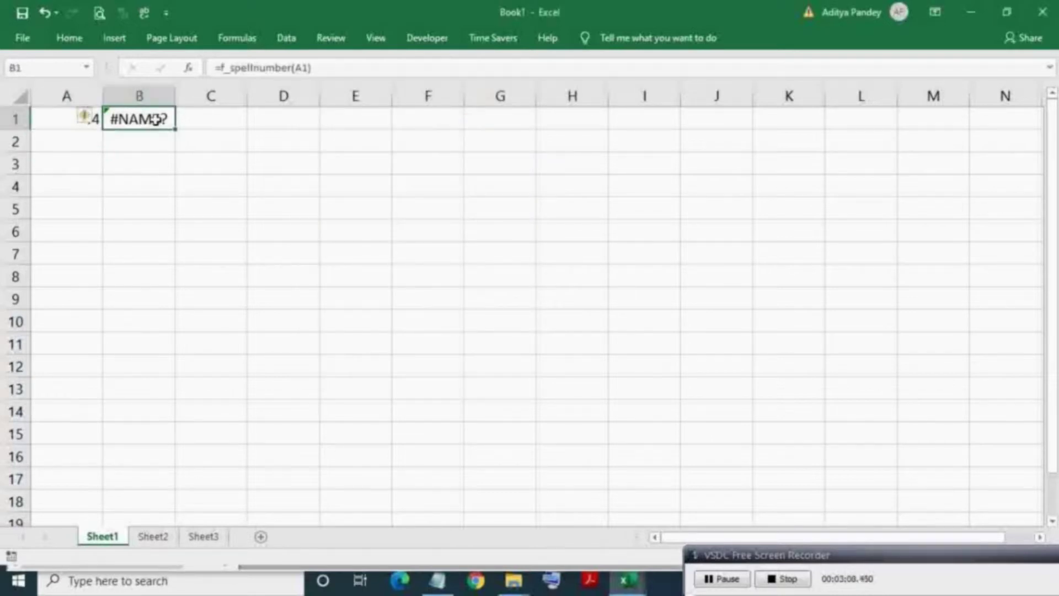
Re-enter the B1 formula so it reads Forty Four, and widen column B
double_click(157, 119)
key(Return)
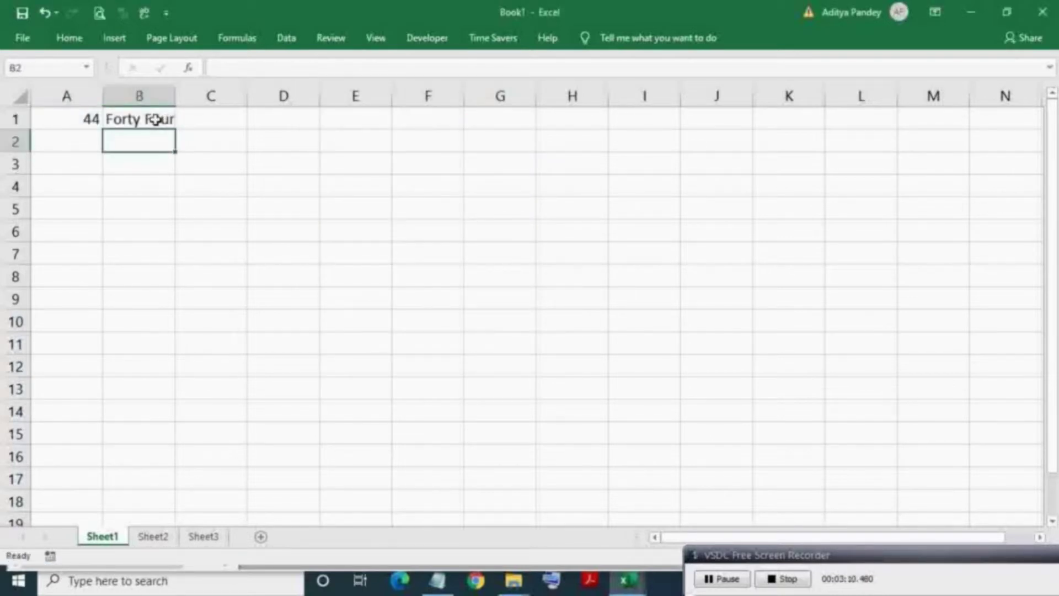
click(156, 119)
drag(172, 99, 257, 101)
Enter 555 in A2 and fill the formula down so B2 reads Five Hundred Fifty Five, then start Book2
click(76, 137)
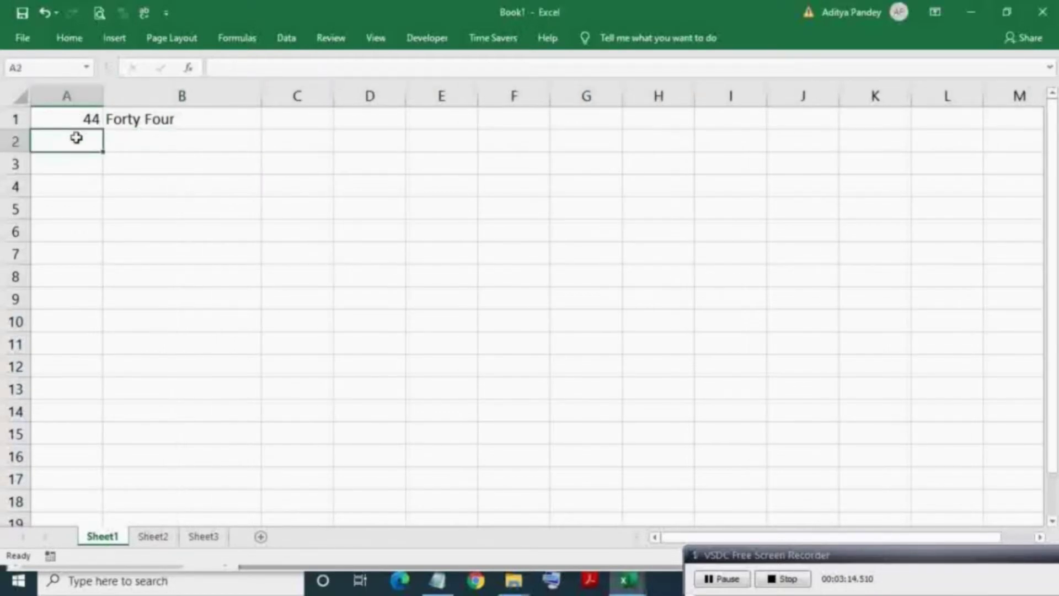
text(555)
key(Tab)
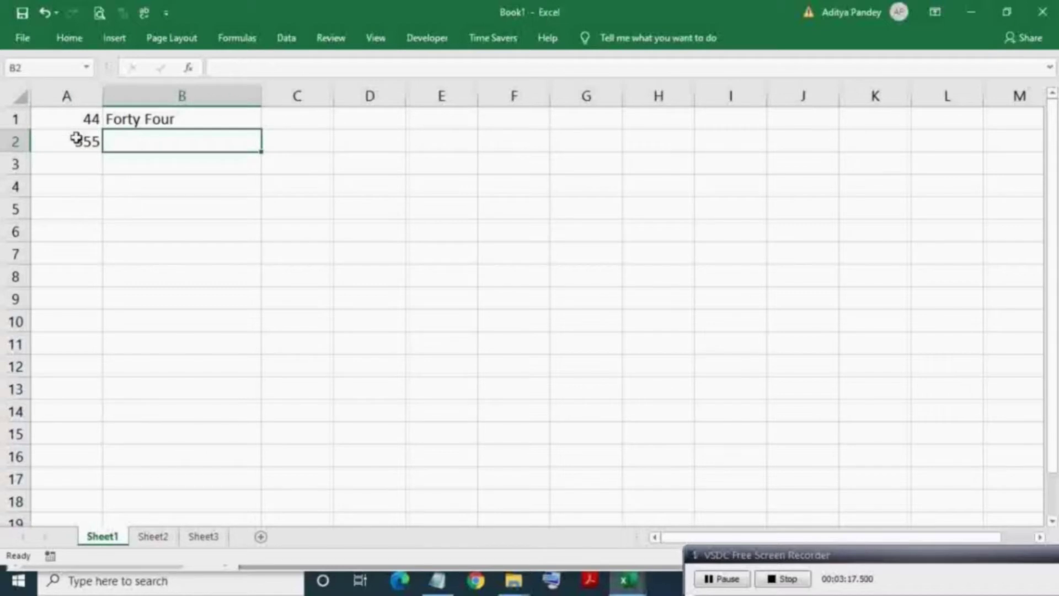
key(ctrl+d)
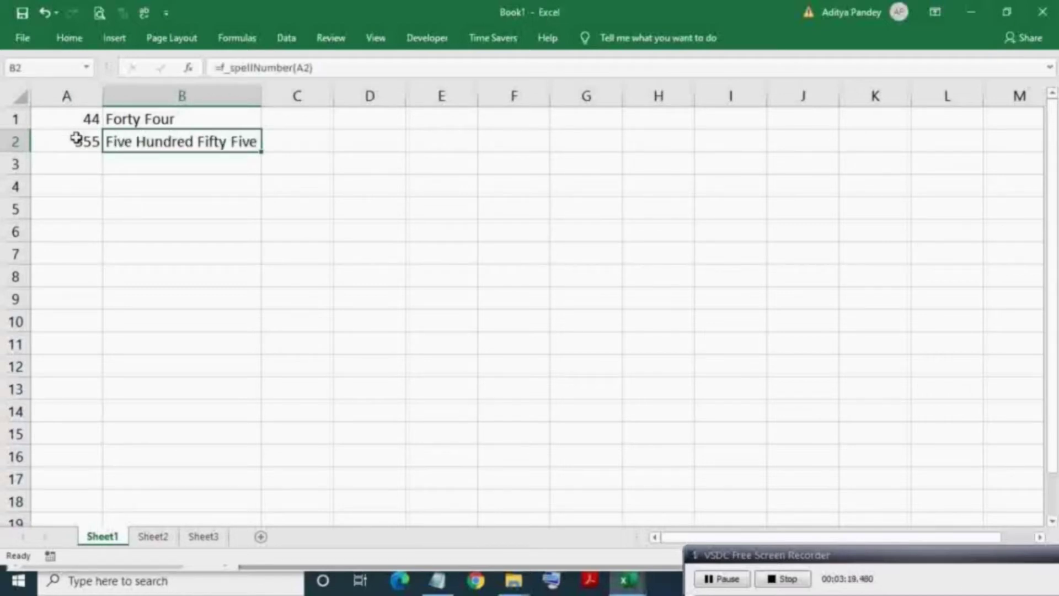
key(ctrl+n)
Enter 3435345 in cell A3 of Book2, discarding a stray entry
key(Down)
key(Down)
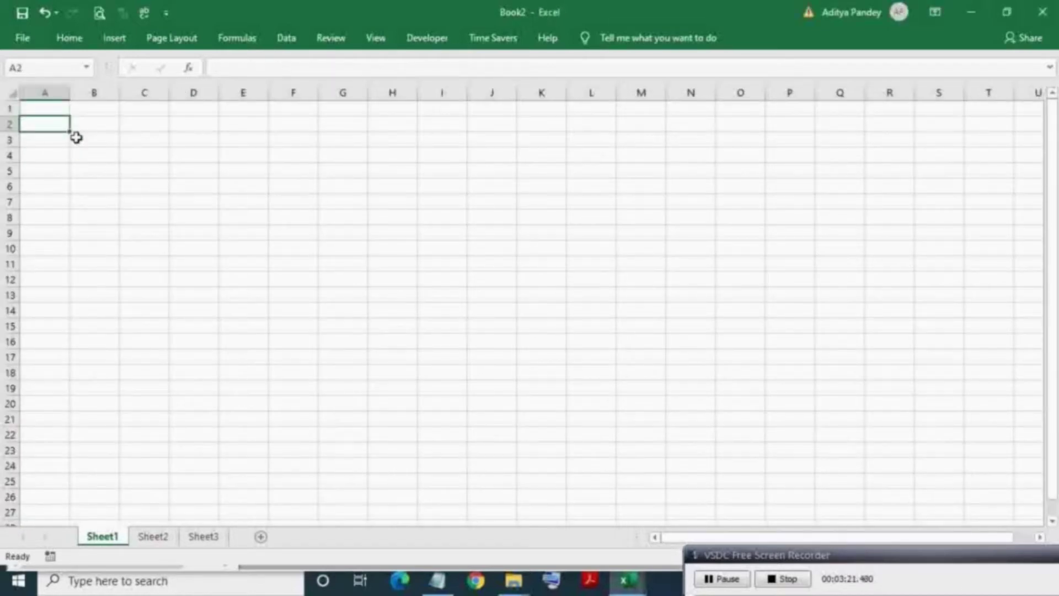
text(sdfs)
key(Escape)
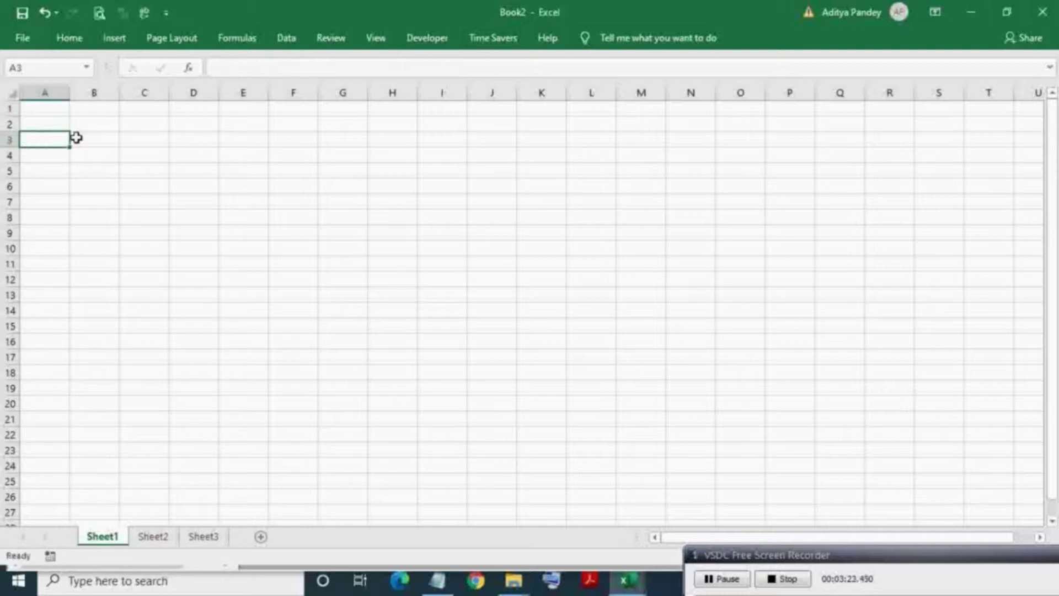
text(3435345)
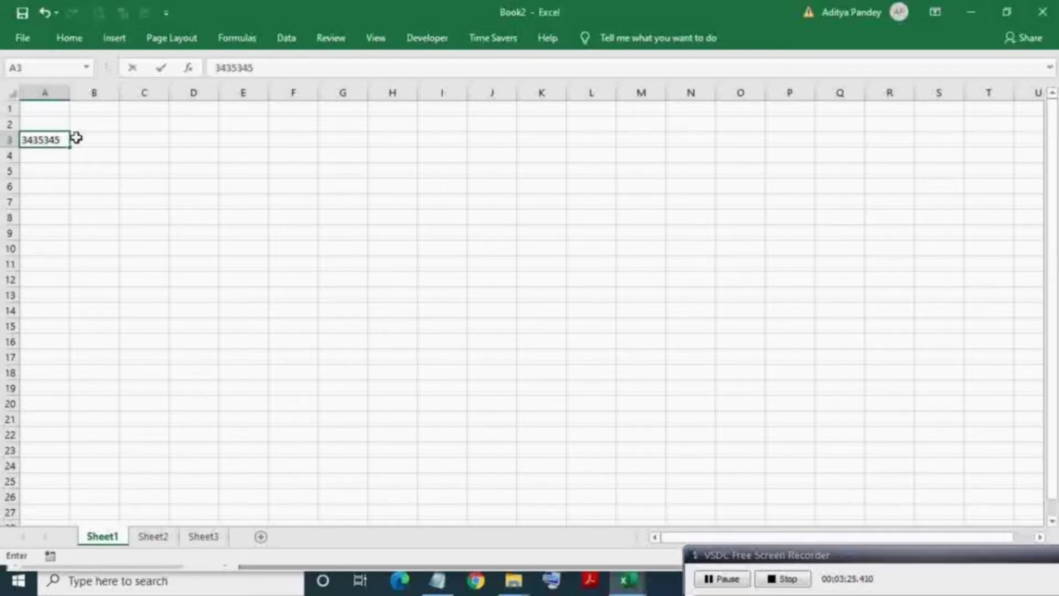
key(Return)
ctrl+scroll(76, 138, up, 2)
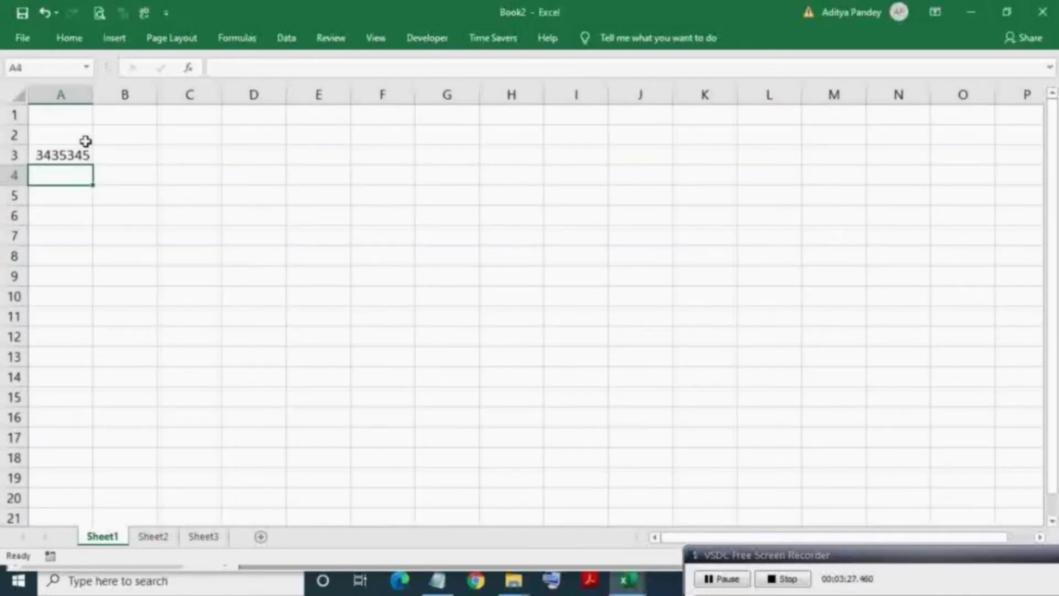
Apply Comma Style to A3 so it shows 34,35,345.00, and begin =f_ in B3
click(45, 150)
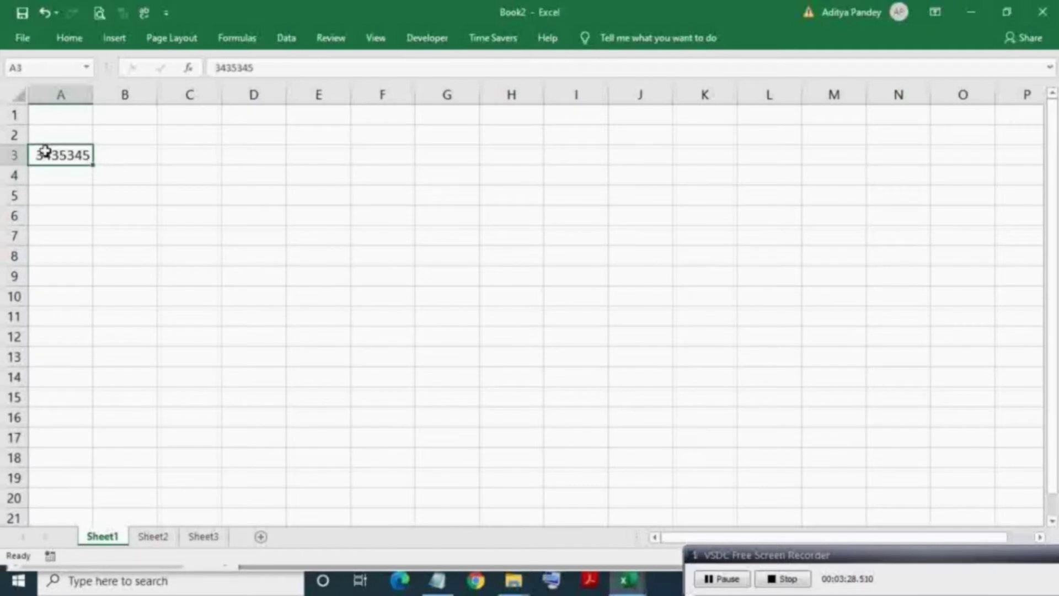
click(69, 37)
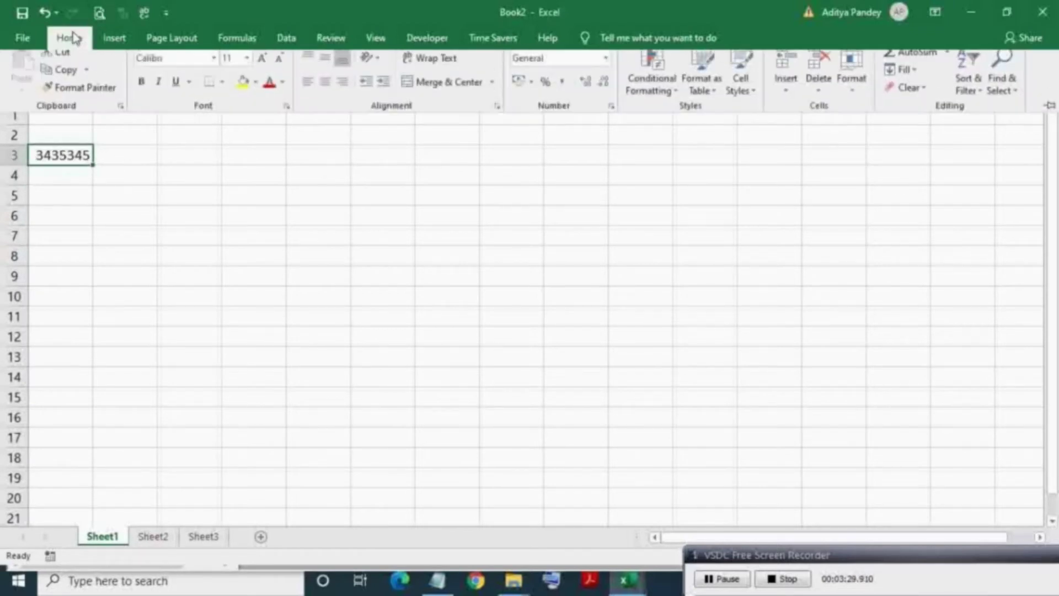
click(570, 95)
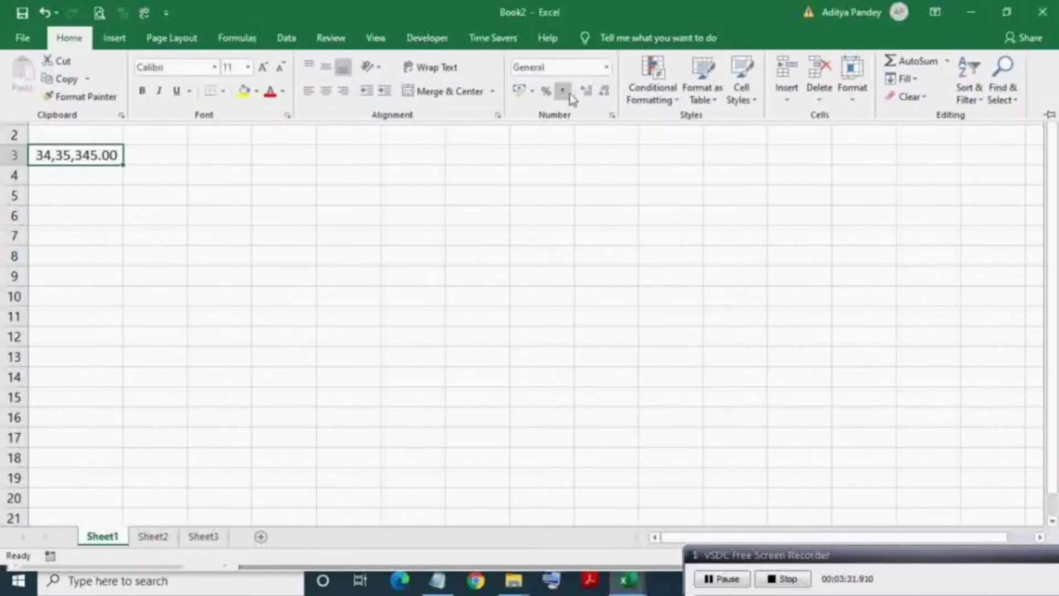
click(150, 157)
text(=f_)
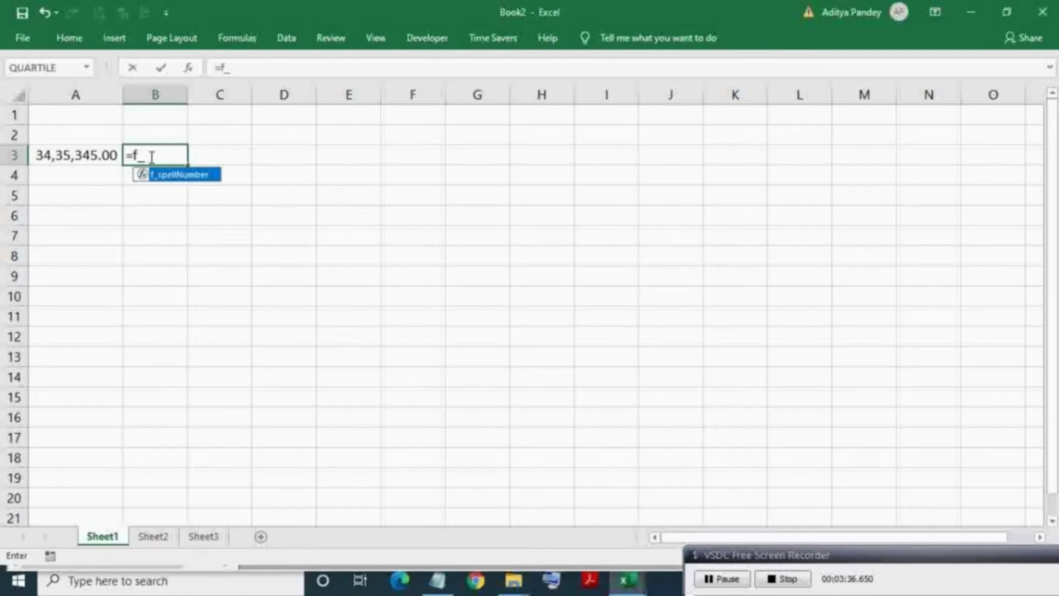
Complete =f_spellNumber(A3) in B3 to spell Thirty Four Lakh Thirty Five Thousand Three Hundred Forty Five, autofitting column B
key(Tab)
key(Left)
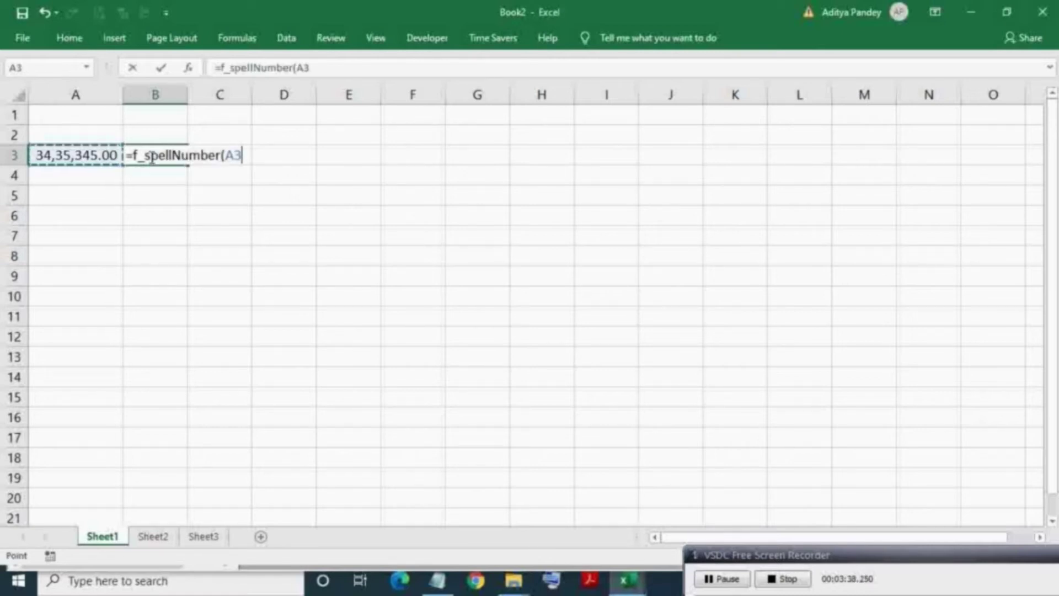
key(Return)
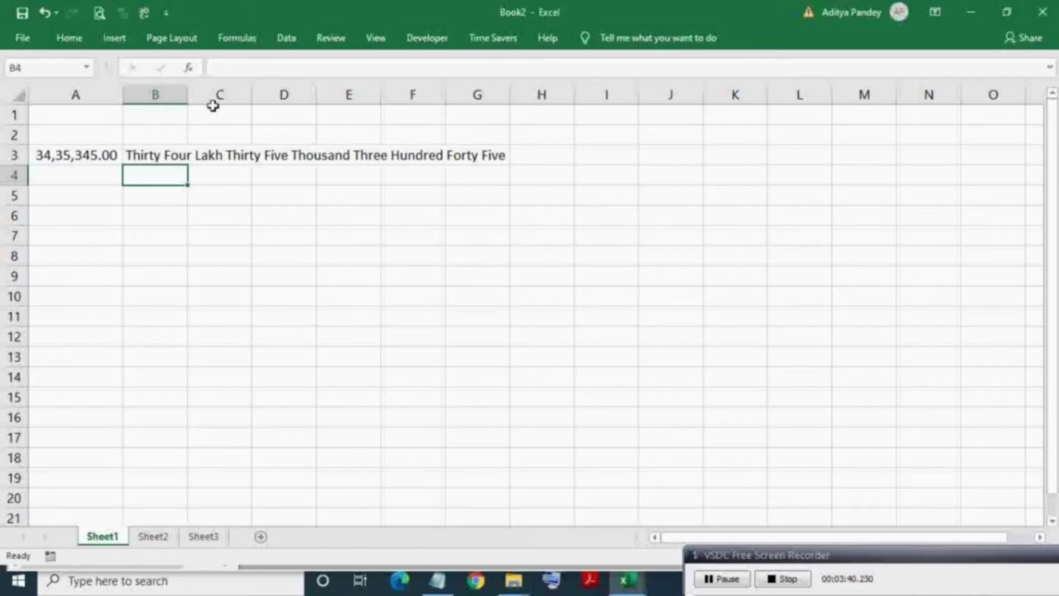
double_click(187, 100)
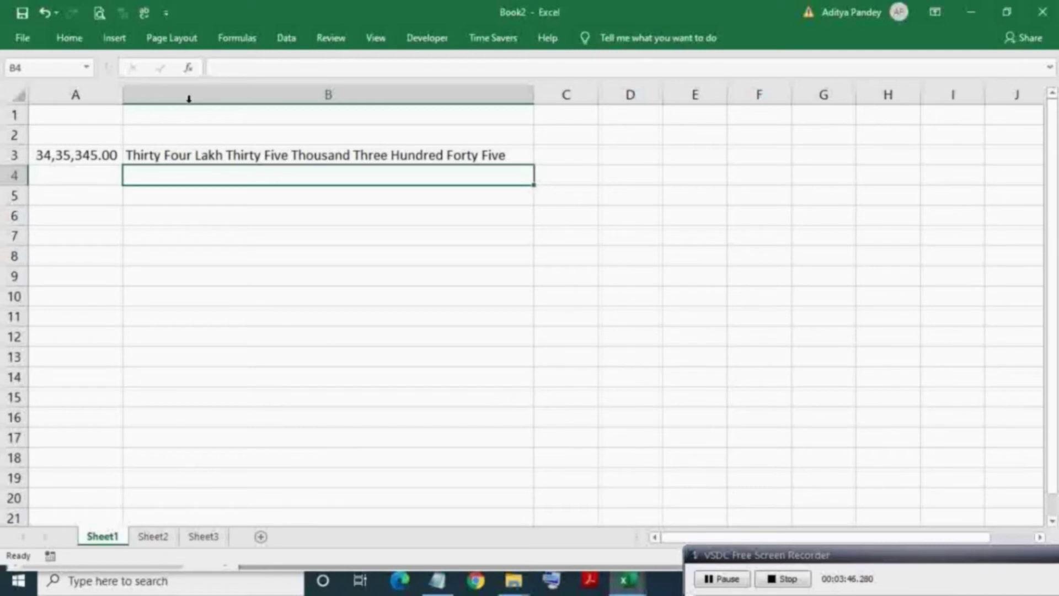
key(Up)
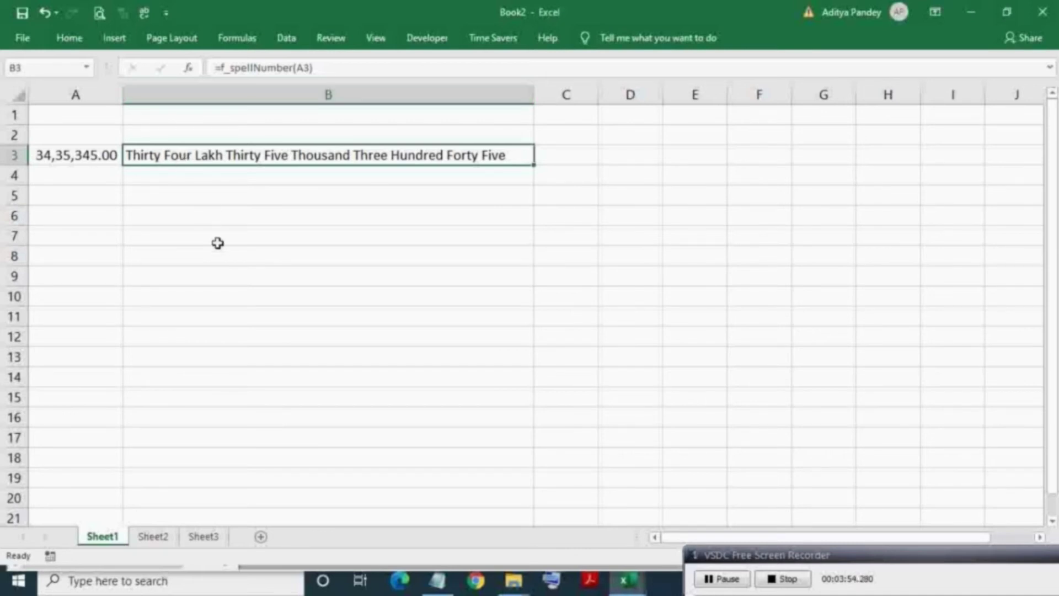
key(Down)
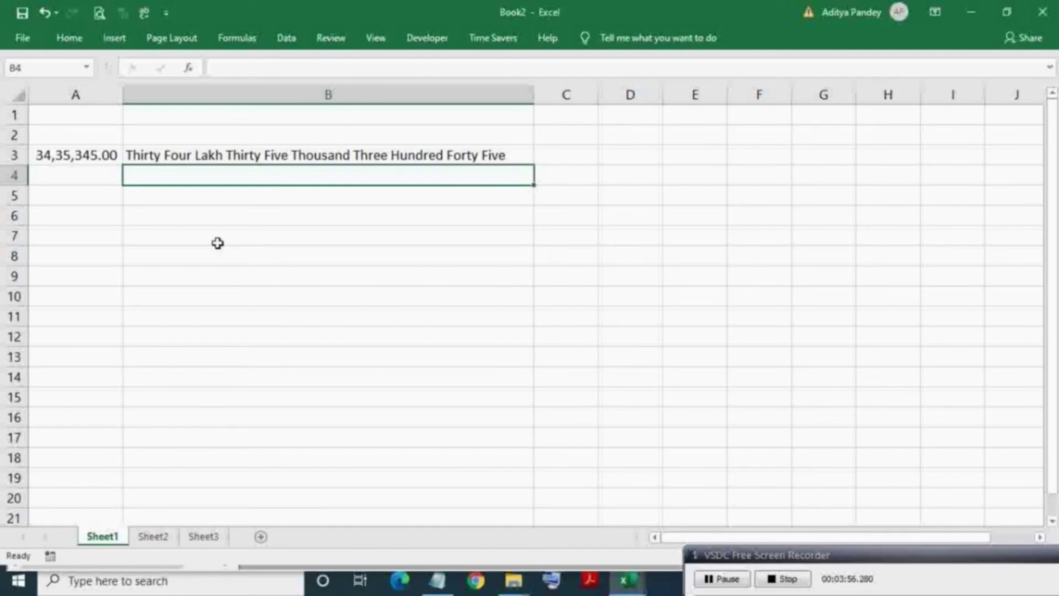